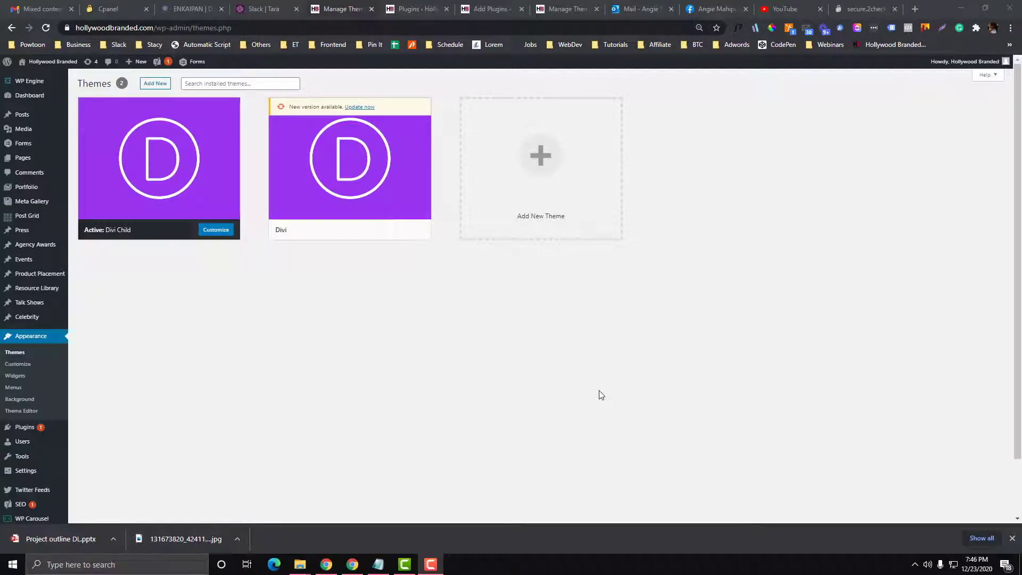
# From the Themes screen with Divi Child active, bring up Divi's Theme Options entry in the sidebar
pyautogui.moveTo(32, 201)
pyautogui.scroll(-1, 193, 296)
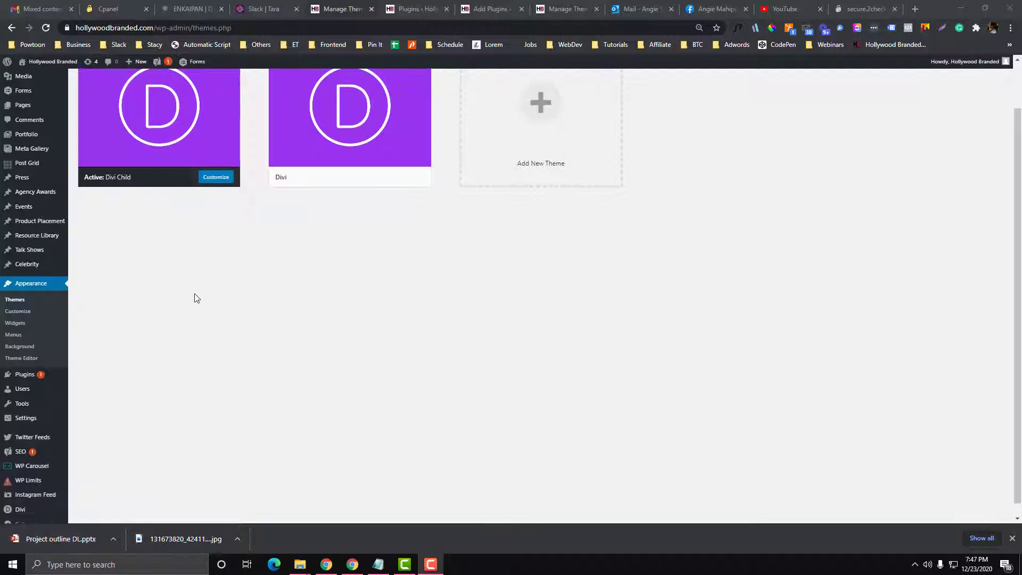
pyautogui.scroll(1, 194, 296)
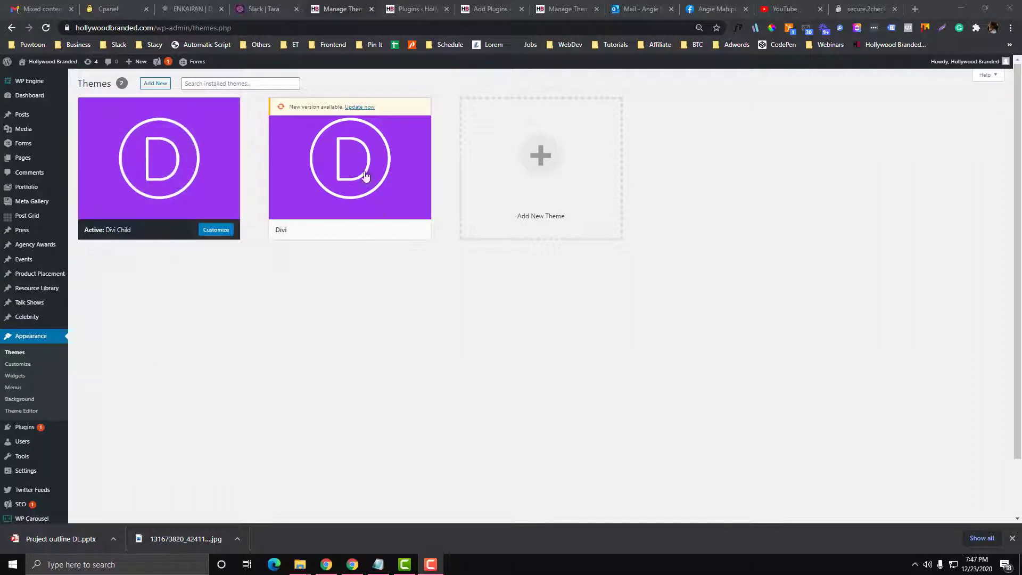
pyautogui.scroll(-1, 92, 397)
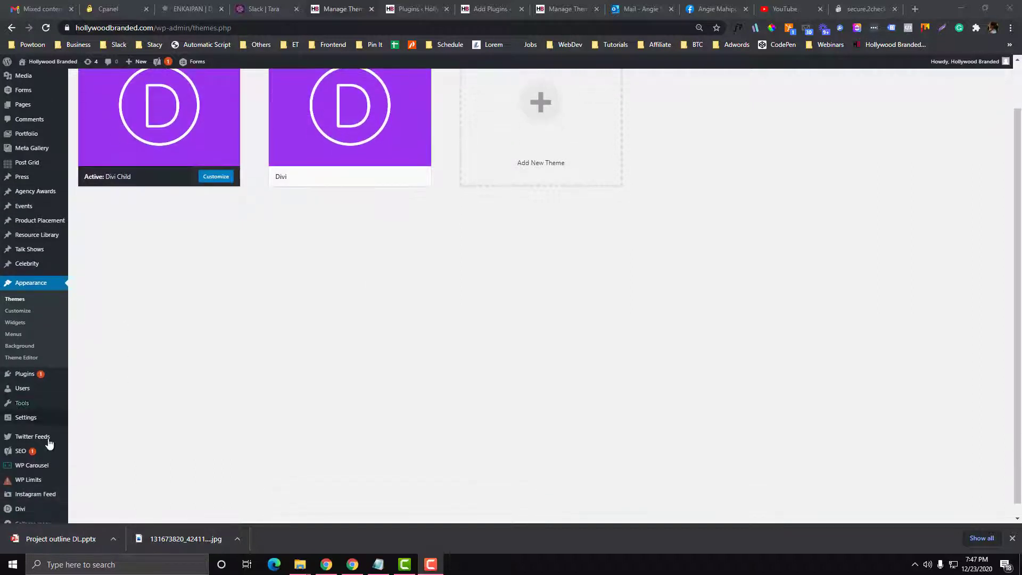
# Open Divi Theme Options and show its Updates credentials settings
pyautogui.moveTo(20, 508)
pyautogui.click(124, 439)
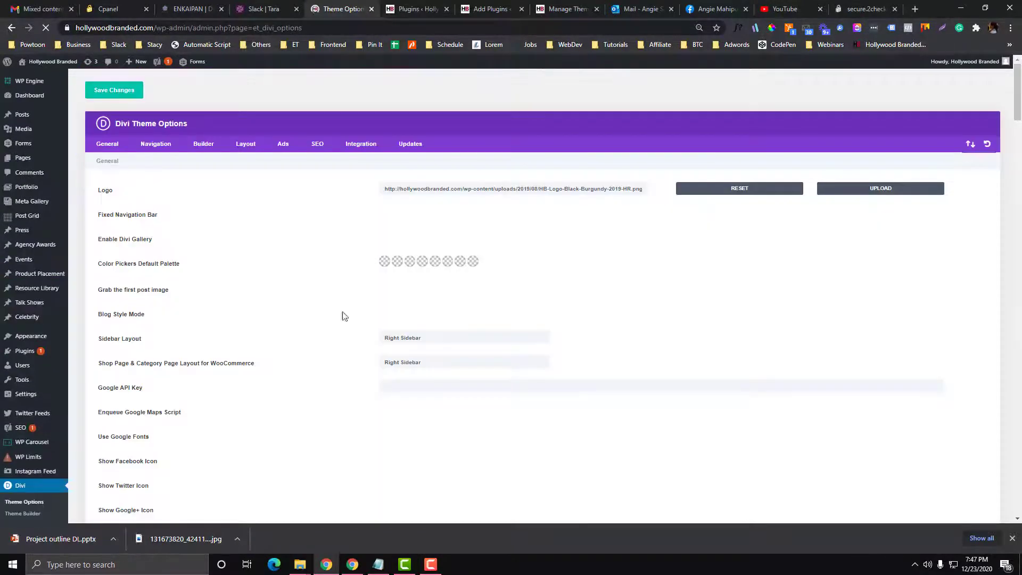
pyautogui.click(411, 144)
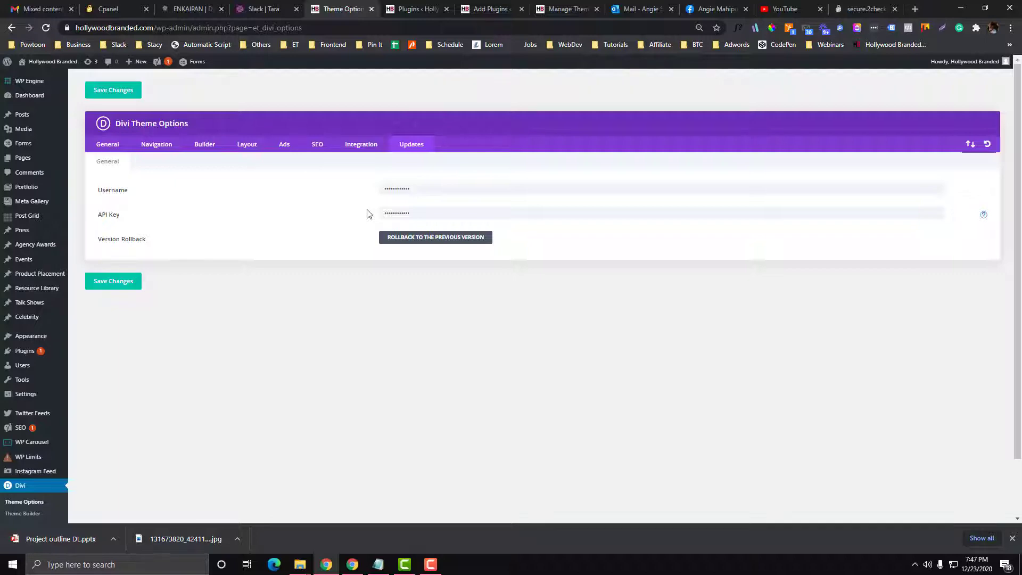
# In the other tab, go to the installed themes and view the Divi 4.6.6 theme details
pyautogui.click(390, 14)
pyautogui.moveTo(53, 334)
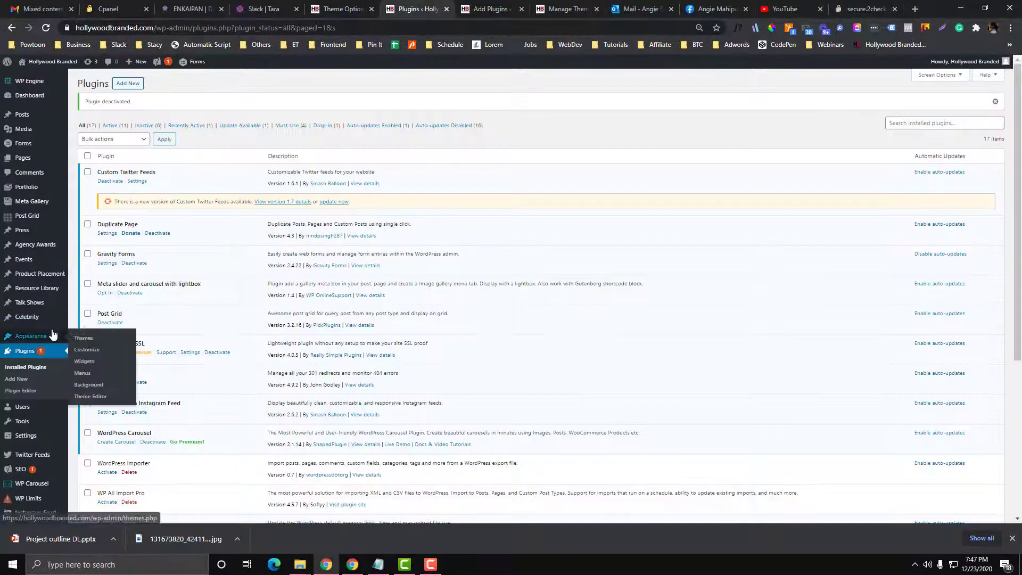
pyautogui.click(84, 337)
pyautogui.hotkey('ctrl', 'shift', 'Tab')
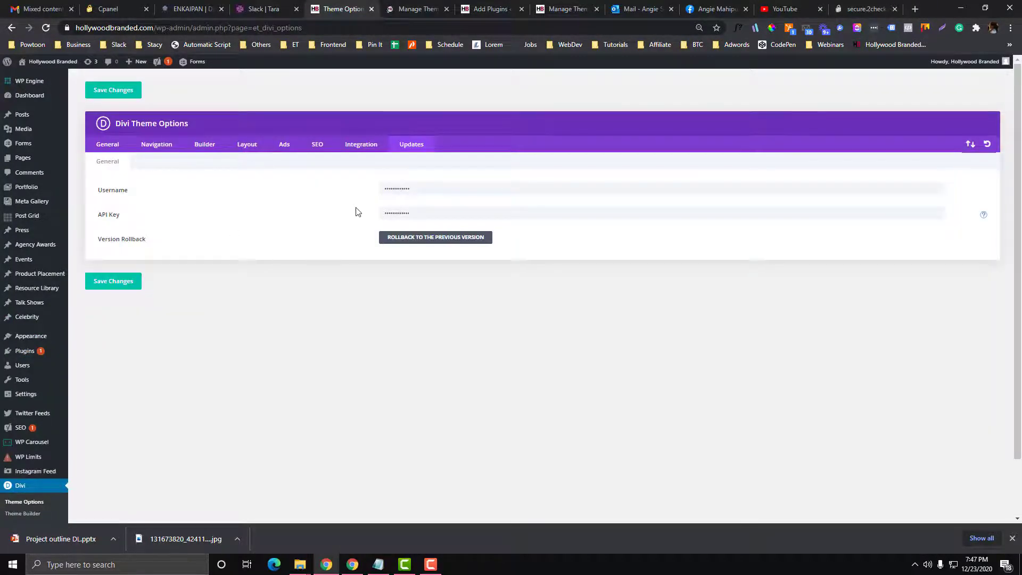
pyautogui.click(421, 9)
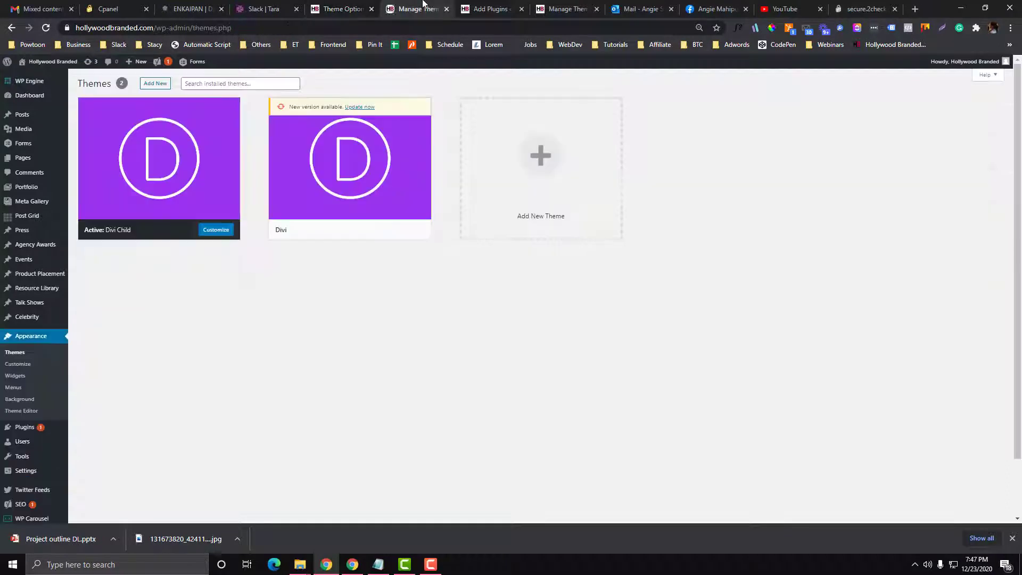
pyautogui.click(360, 137)
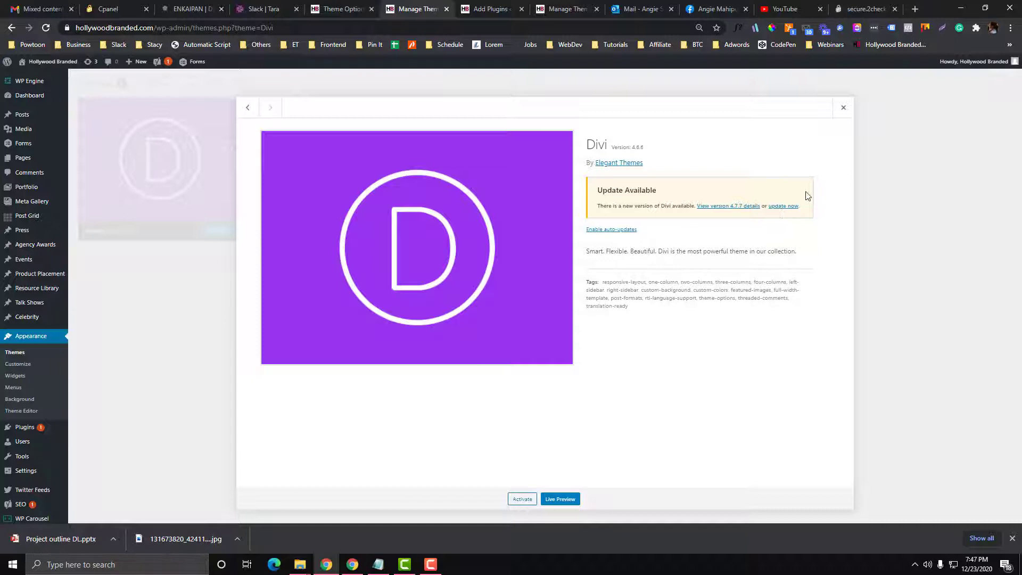
pyautogui.click(344, 9)
# Close the spare themes tab and open the Divi Support Center
pyautogui.click(433, 211)
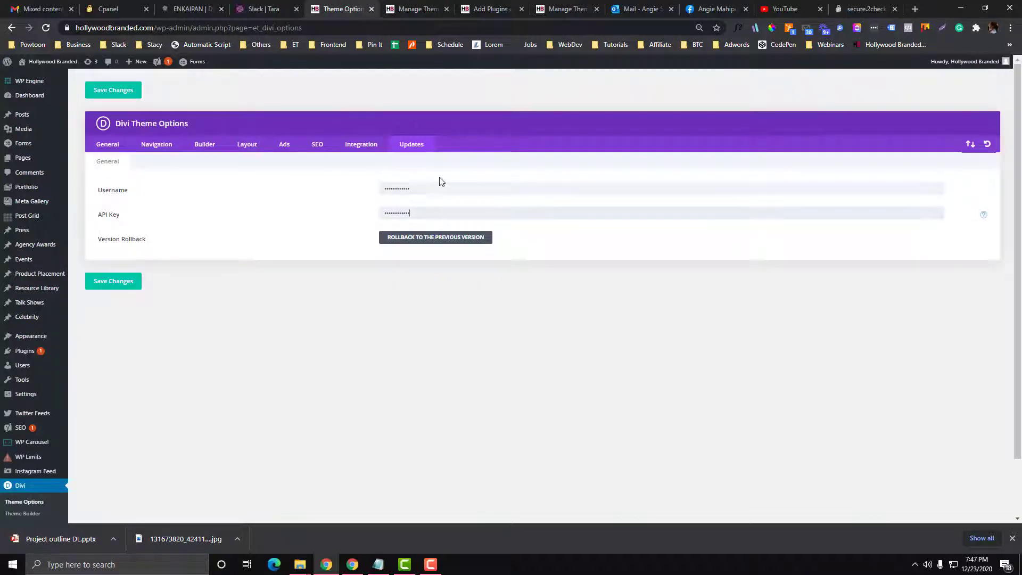
pyautogui.click(410, 8)
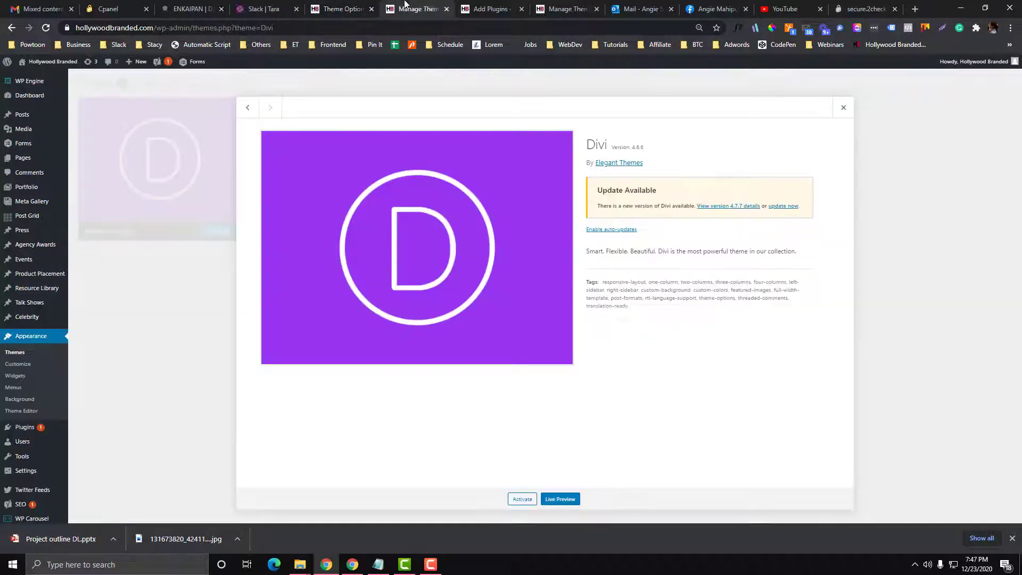
pyautogui.click(446, 9)
pyautogui.click(340, 12)
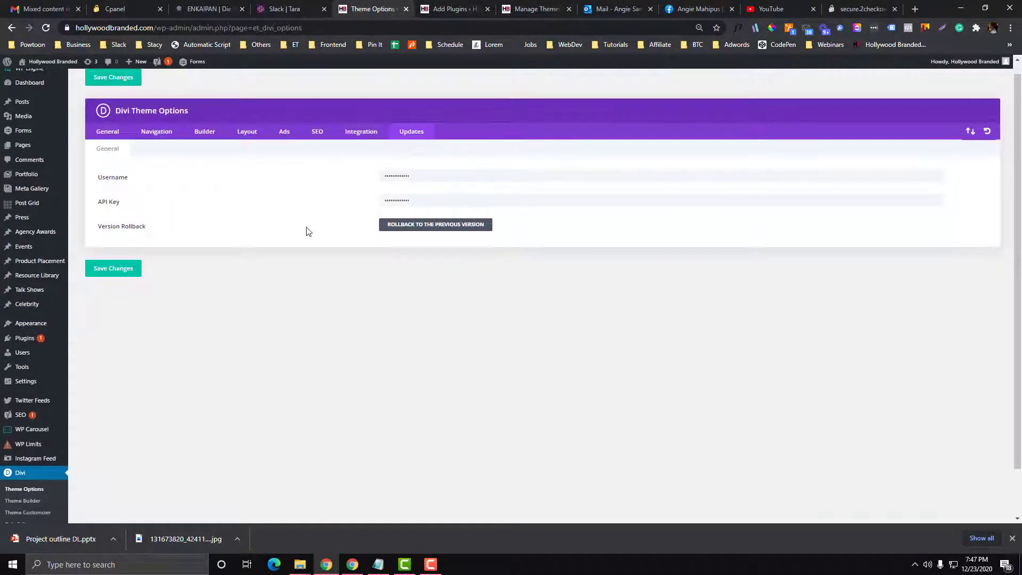
pyautogui.click(22, 495)
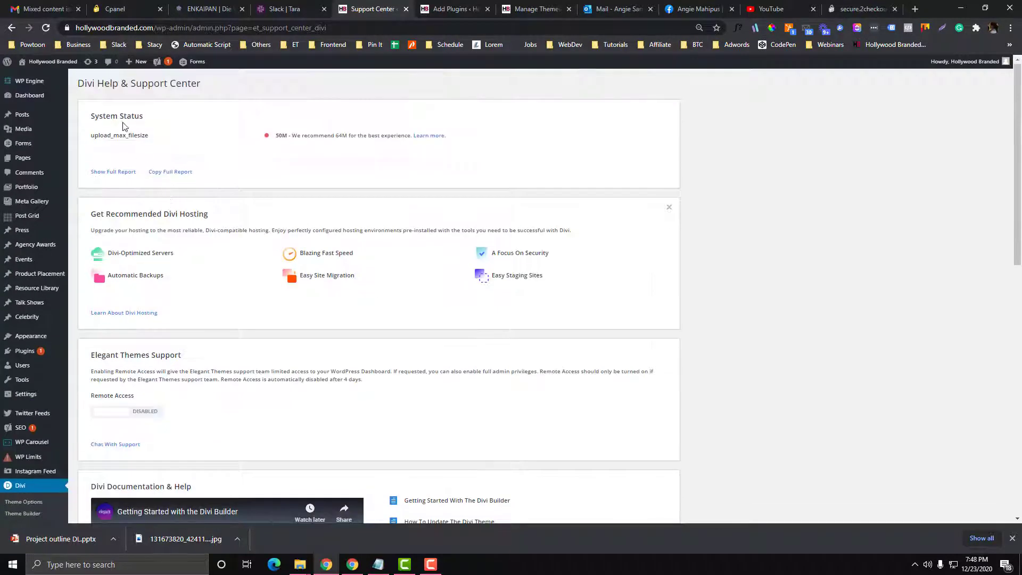
# Highlight the System Status warning: upload_max_filesize is 50M against a recommended 64M
pyautogui.moveTo(95, 115); pyautogui.dragTo(456, 143)
pyautogui.moveTo(163, 121); pyautogui.dragTo(92, 118)
pyautogui.moveTo(92, 118); pyautogui.dragTo(89, 117)
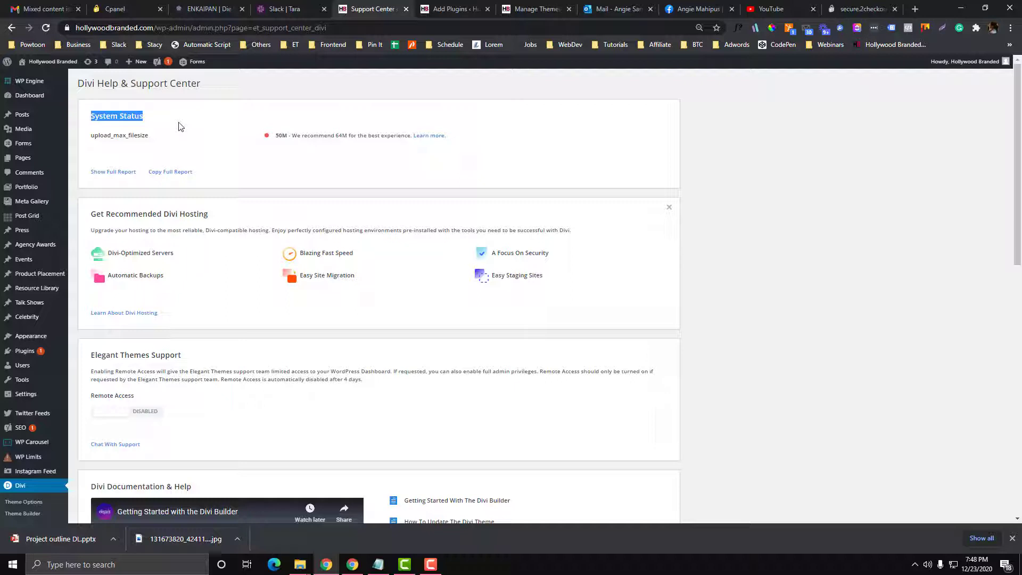
pyautogui.click(169, 141)
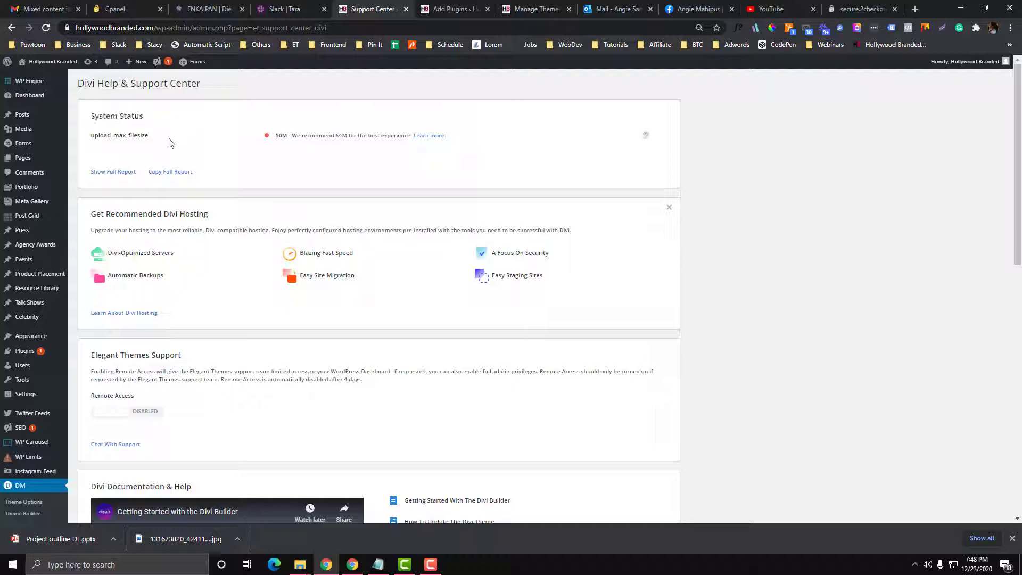
pyautogui.moveTo(92, 136); pyautogui.dragTo(285, 135)
pyautogui.click(278, 135)
pyautogui.moveTo(297, 135); pyautogui.dragTo(363, 134)
pyautogui.click(358, 148)
# Expand the full System Status report and review PHP version, memory_limit and wp-content writability
pyautogui.click(109, 172)
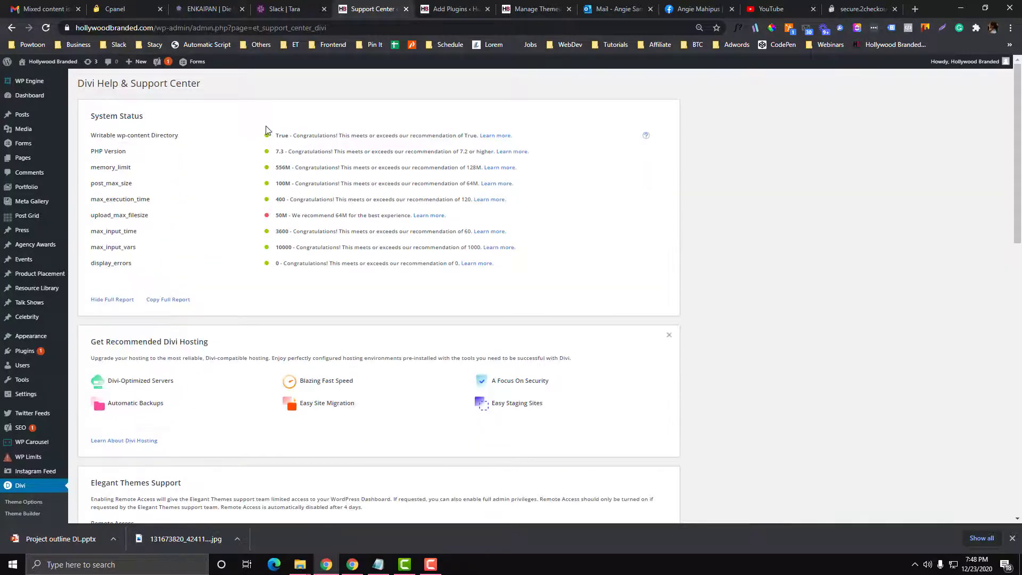
pyautogui.moveTo(269, 135); pyautogui.dragTo(268, 264)
pyautogui.click(270, 139)
pyautogui.moveTo(126, 152); pyautogui.dragTo(99, 151)
pyautogui.click(165, 142)
pyautogui.moveTo(190, 137); pyautogui.dragTo(326, 263)
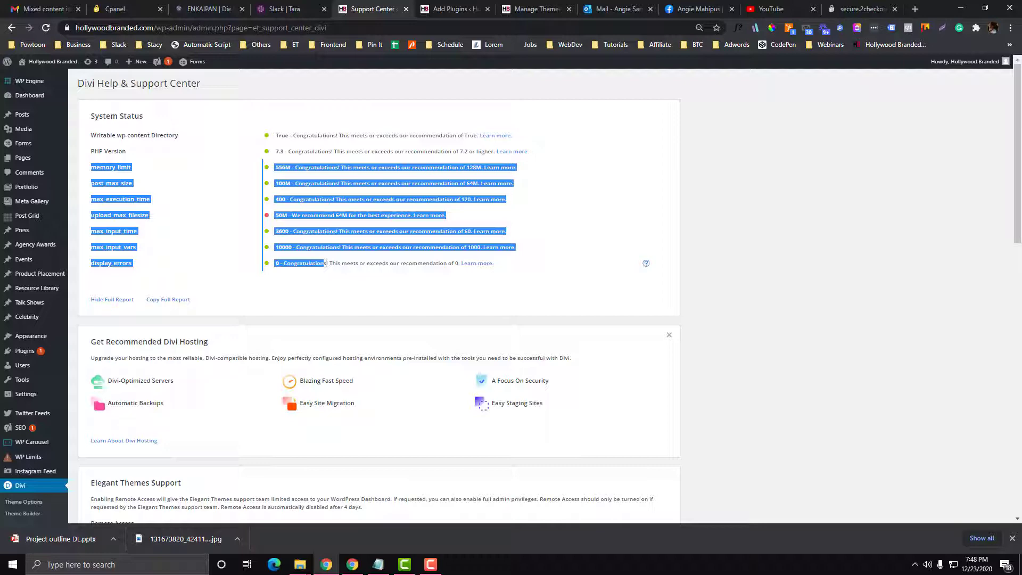
# In the Add Plugins tab, open the WP Limits settings page
pyautogui.click(452, 9)
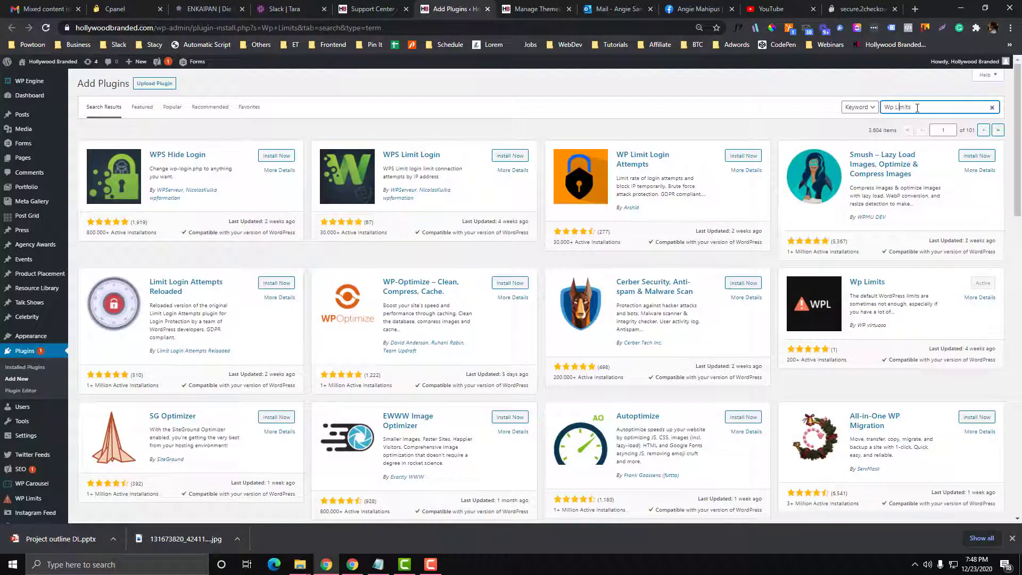
pyautogui.tripleClick(913, 109)
pyautogui.press('End')
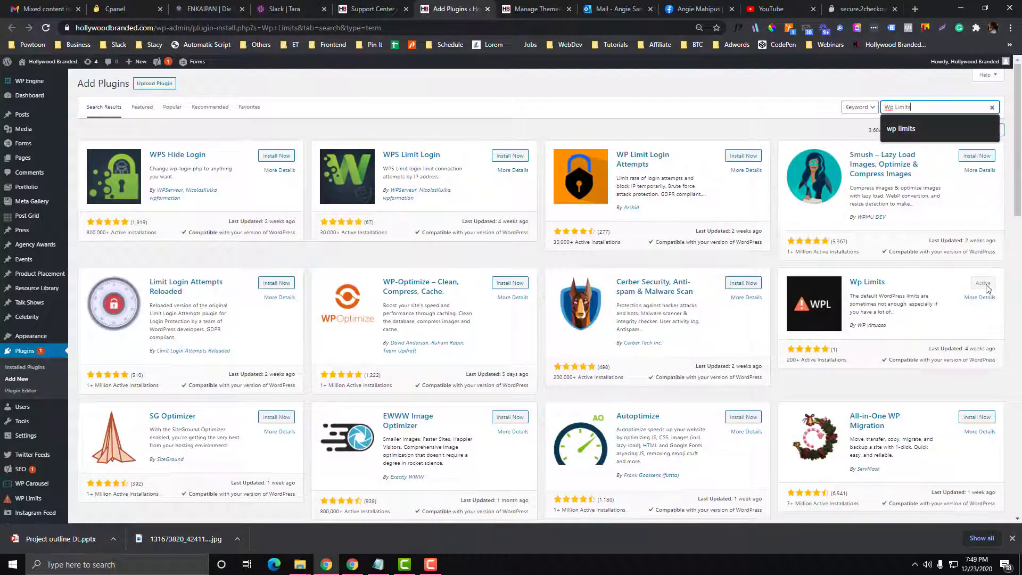
pyautogui.scroll(-4, 532, 287)
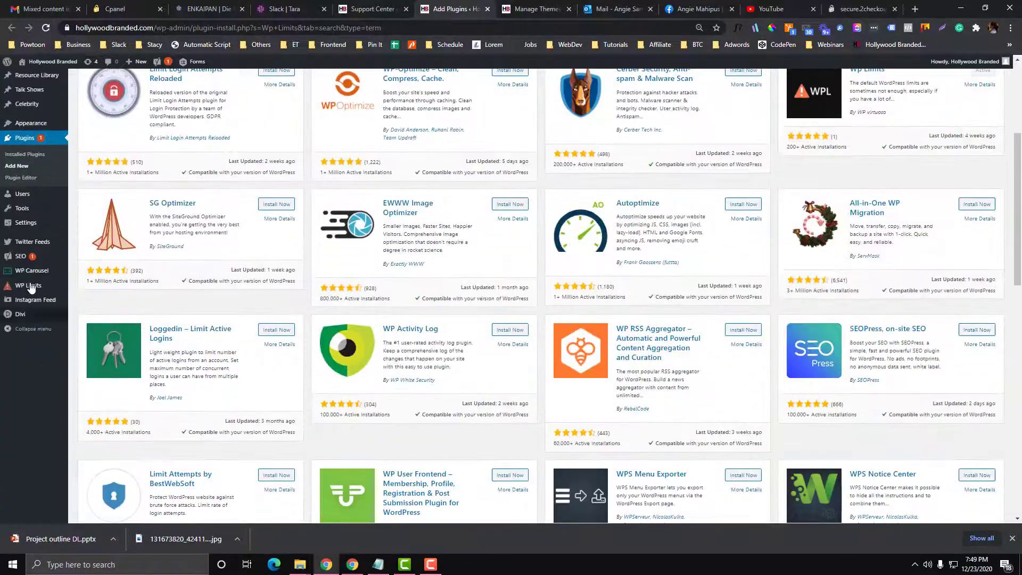
pyautogui.click(41, 290)
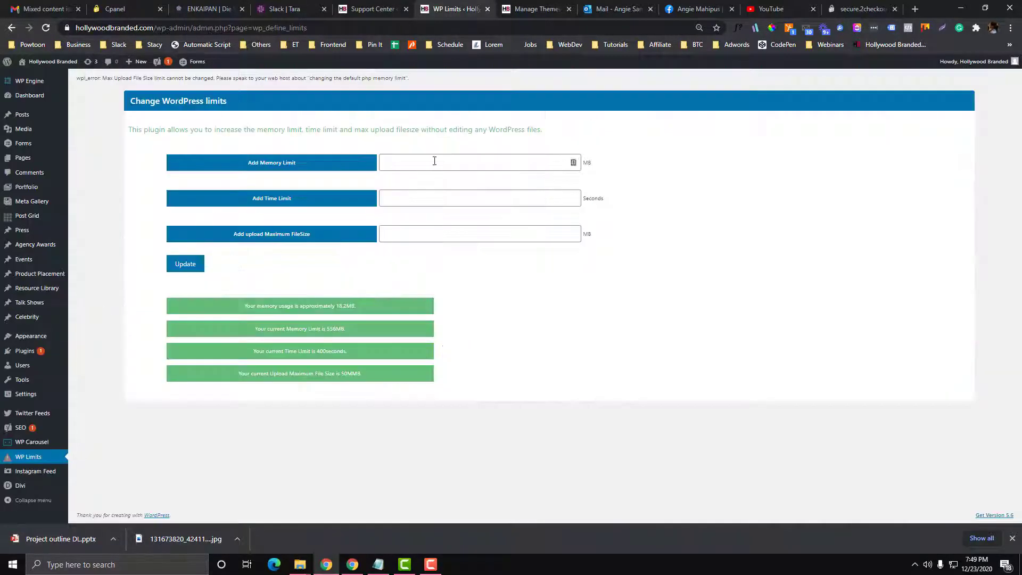
# Compare WP Limits' memory, time and upload fields with System Status rows memory_limit through display_errors
pyautogui.click(435, 160)
pyautogui.click(430, 197)
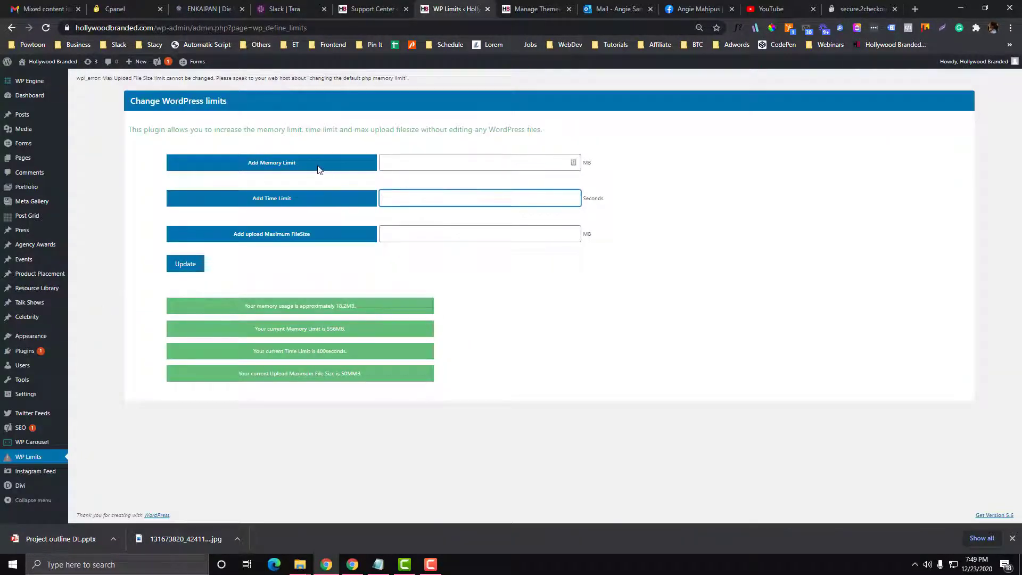
pyautogui.click(423, 237)
pyautogui.click(293, 6)
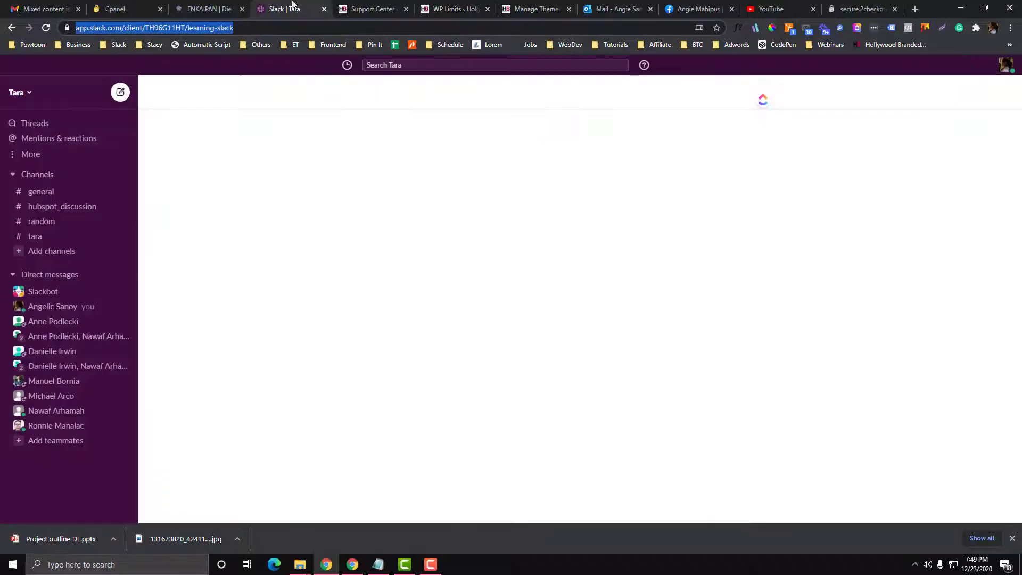
pyautogui.click(372, 9)
pyautogui.moveTo(128, 167); pyautogui.dragTo(150, 263)
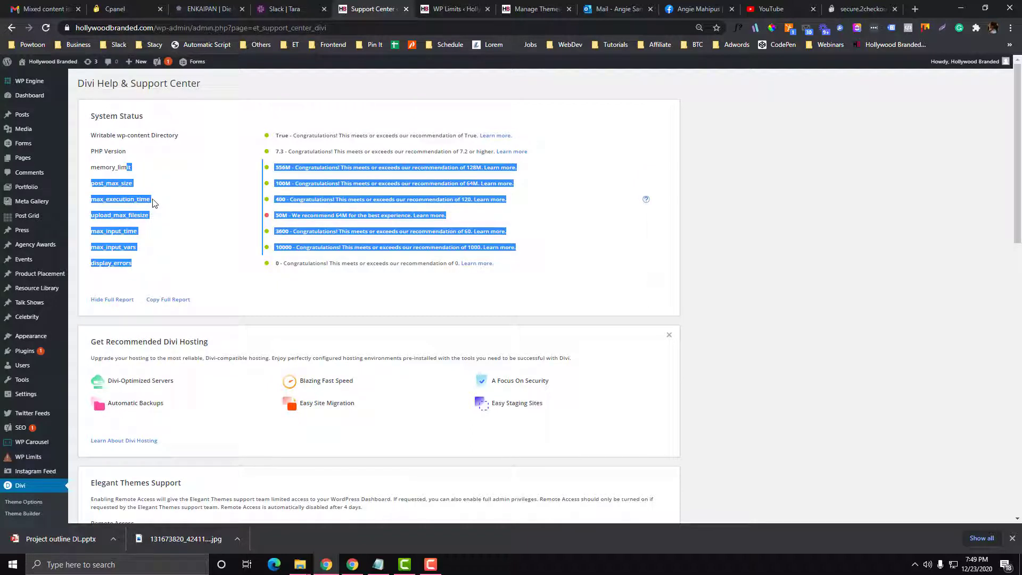
pyautogui.click(436, 8)
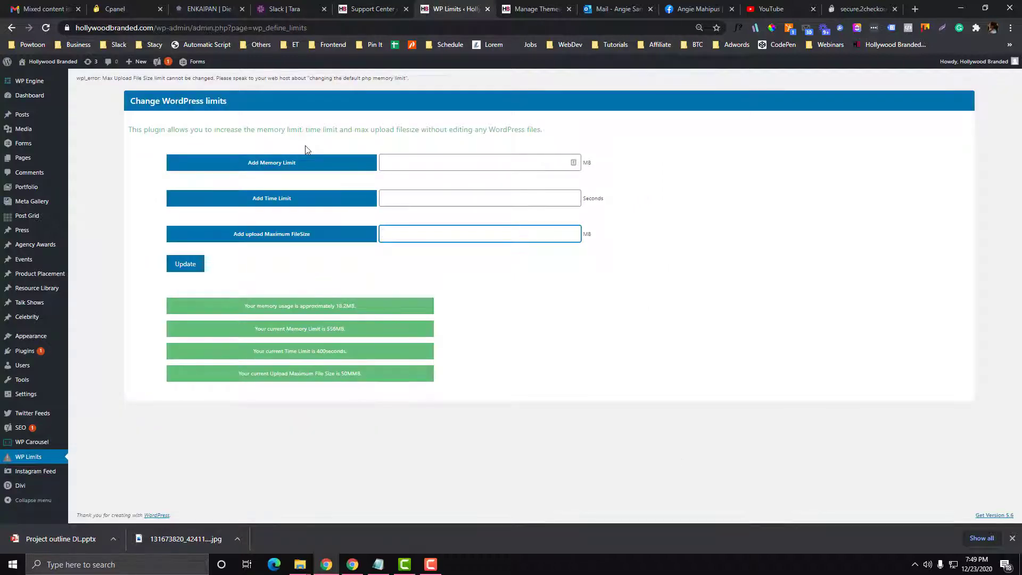
pyautogui.click(393, 8)
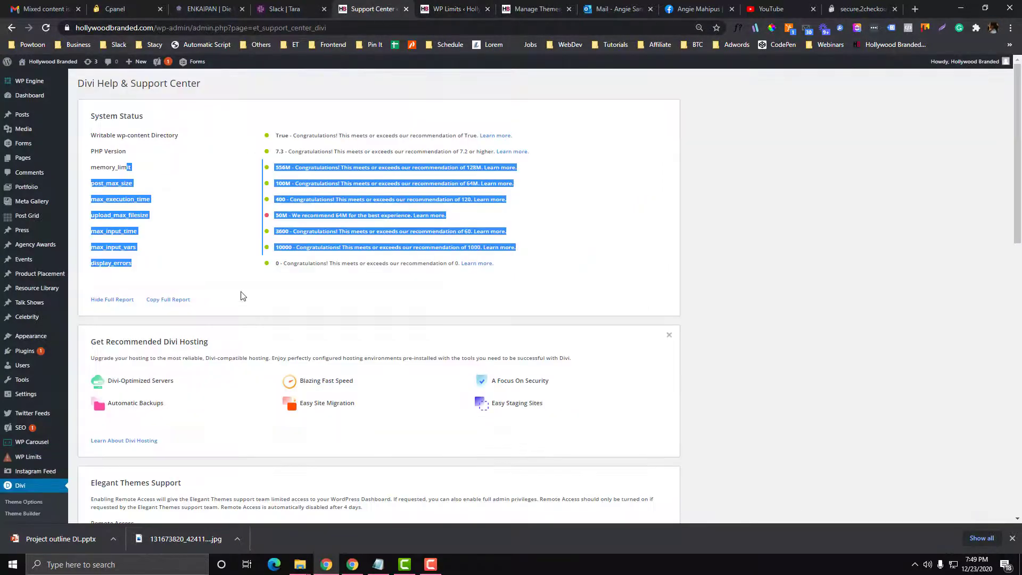
# Scroll the Support Center down to Safe Mode and the ten plugins it would suspend
pyautogui.scroll(-3, 241, 296)
pyautogui.scroll(-8, 230, 312)
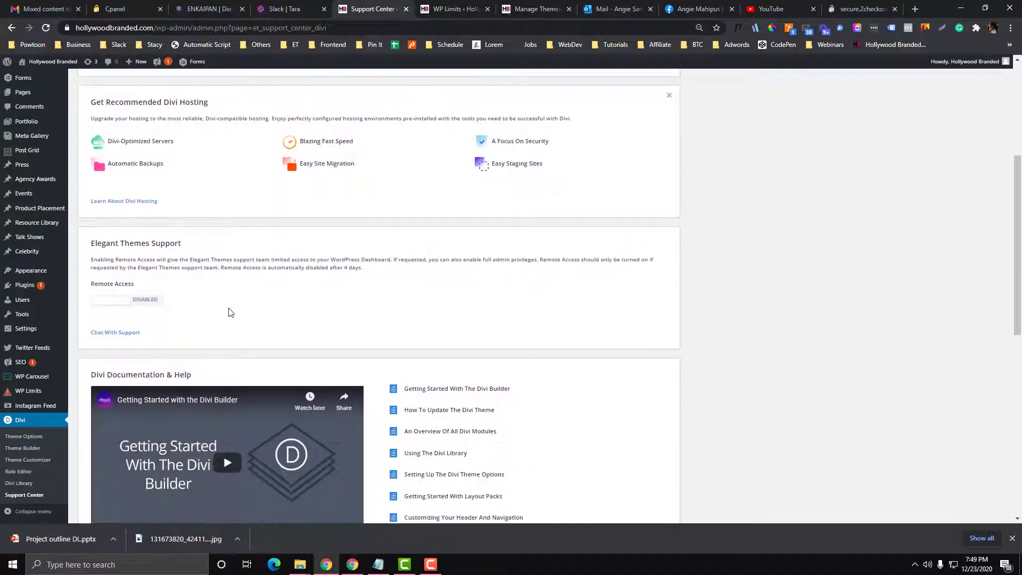
pyautogui.scroll(2, 230, 312)
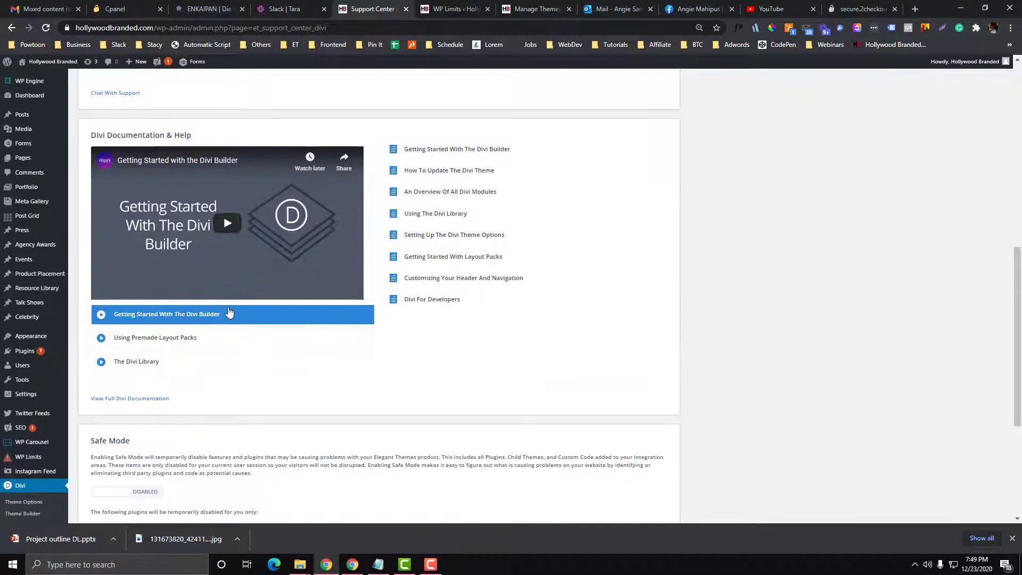
pyautogui.scroll(-1, 230, 313)
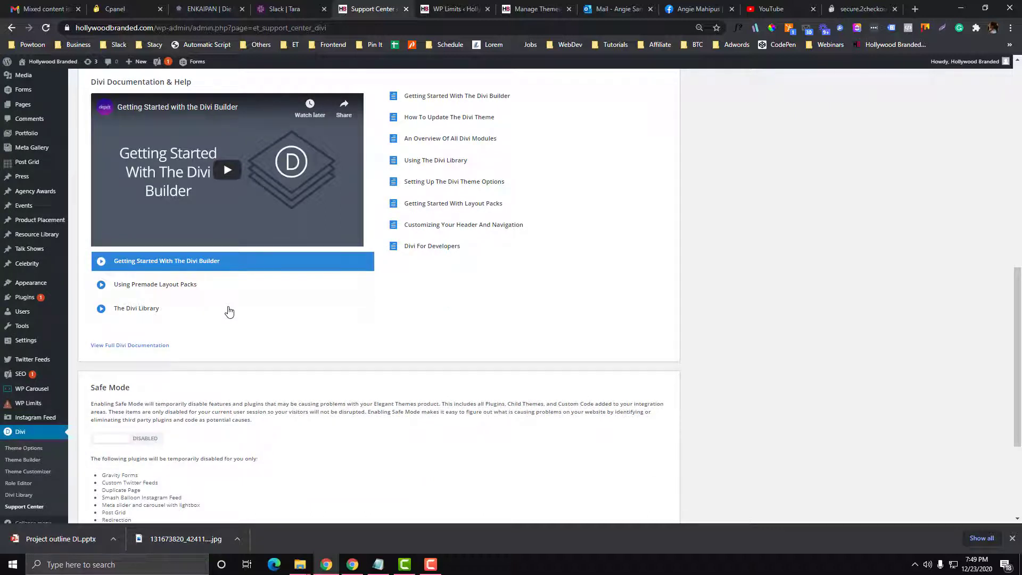
pyautogui.scroll(-3, 229, 312)
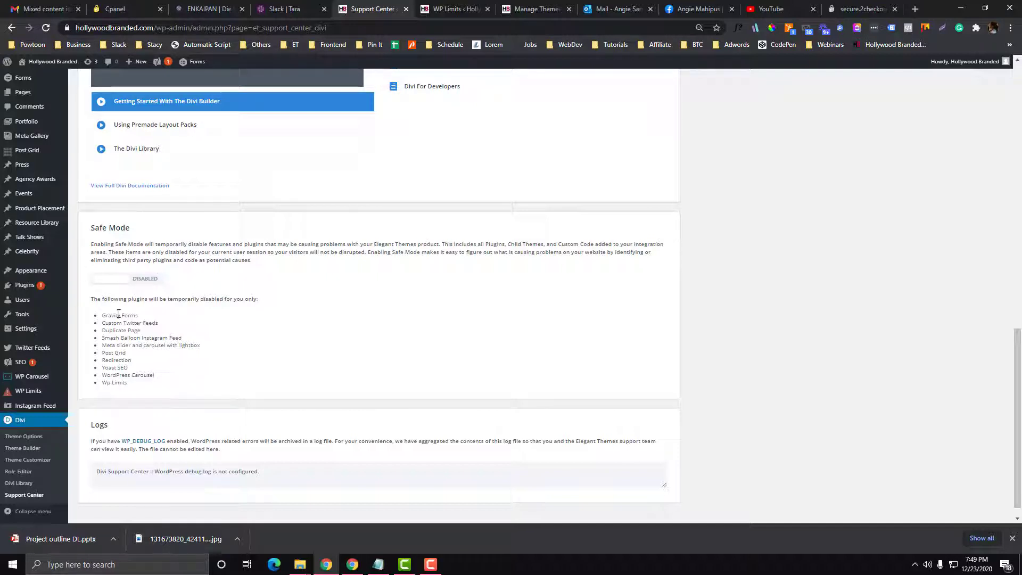
# Open Plugins in a new tab, select all 17 plugins and choose Deactivate in Bulk actions
pyautogui.moveTo(32, 271)
pyautogui.rightClick(98, 283)
pyautogui.click(104, 290)
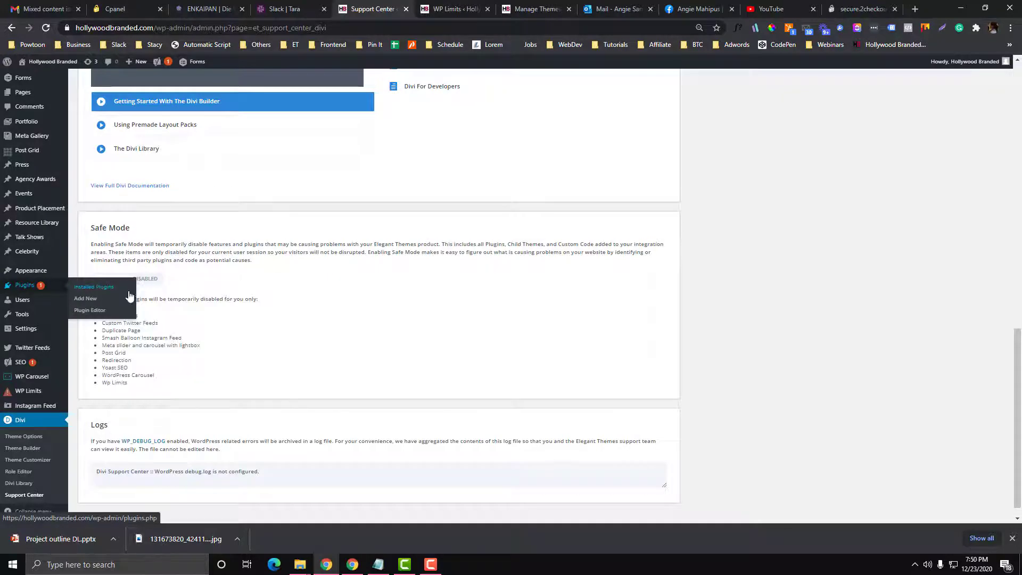
pyautogui.click(418, 7)
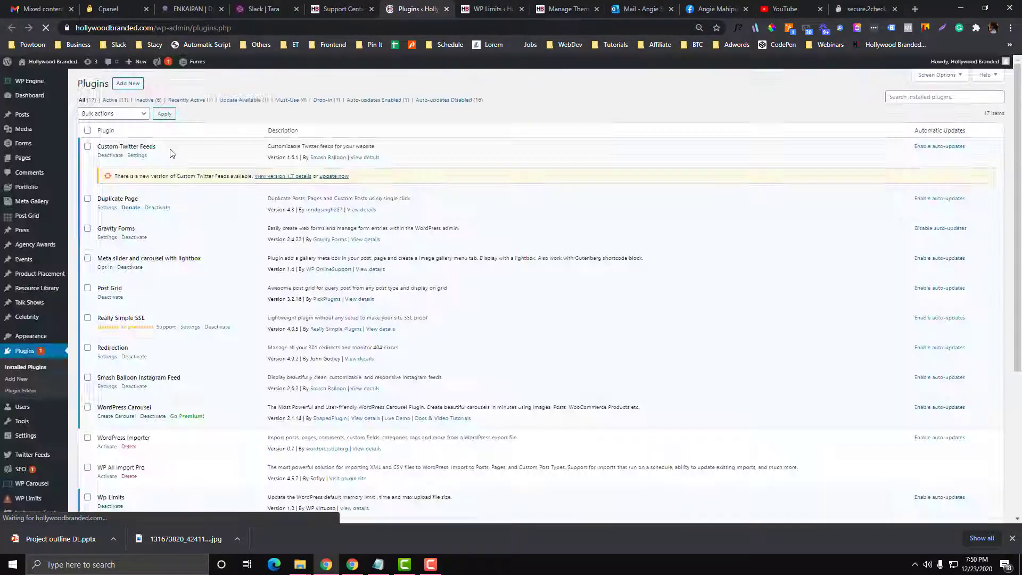
pyautogui.click(87, 133)
pyautogui.click(114, 114)
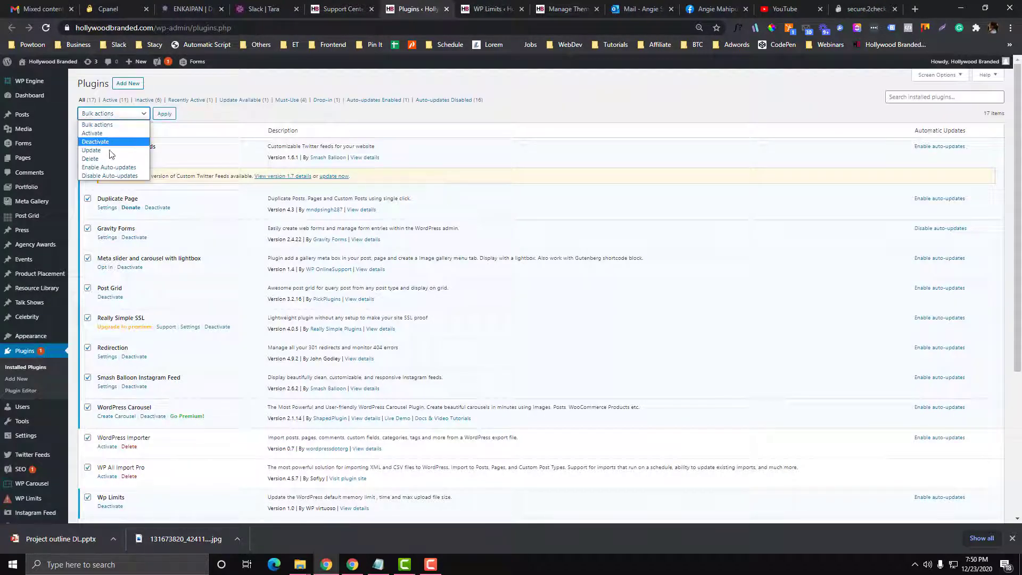
pyautogui.click(109, 152)
# Compare the plugins list with Safe Mode, ending back on the Divi Support Center
pyautogui.click(364, 5)
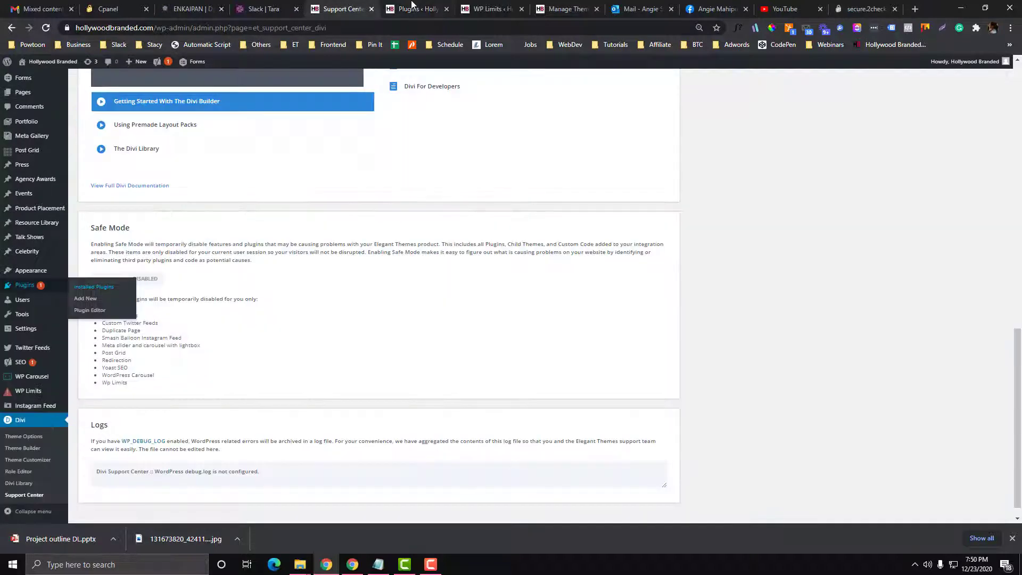
pyautogui.click(415, 9)
pyautogui.click(352, 9)
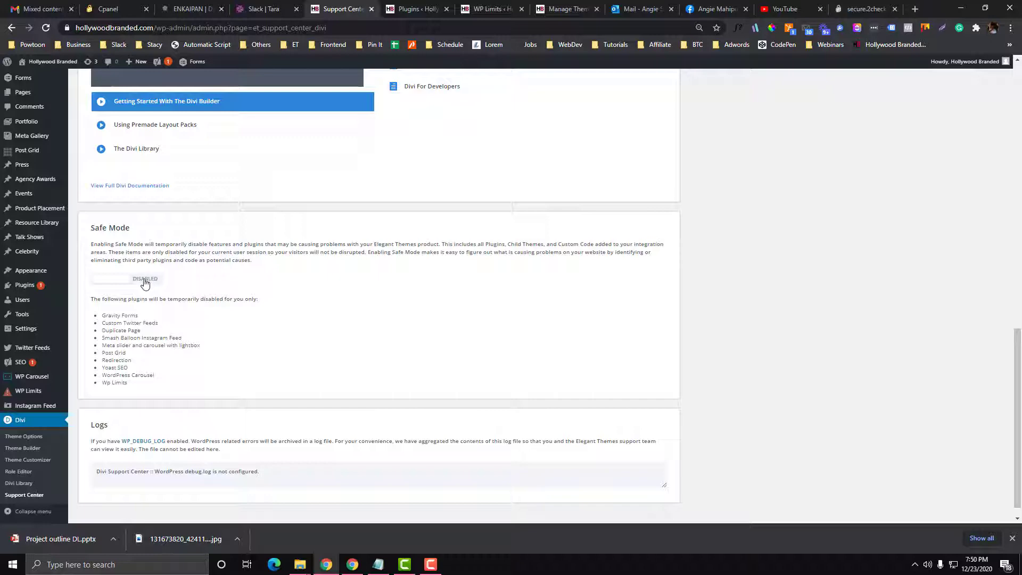
pyautogui.click(403, 6)
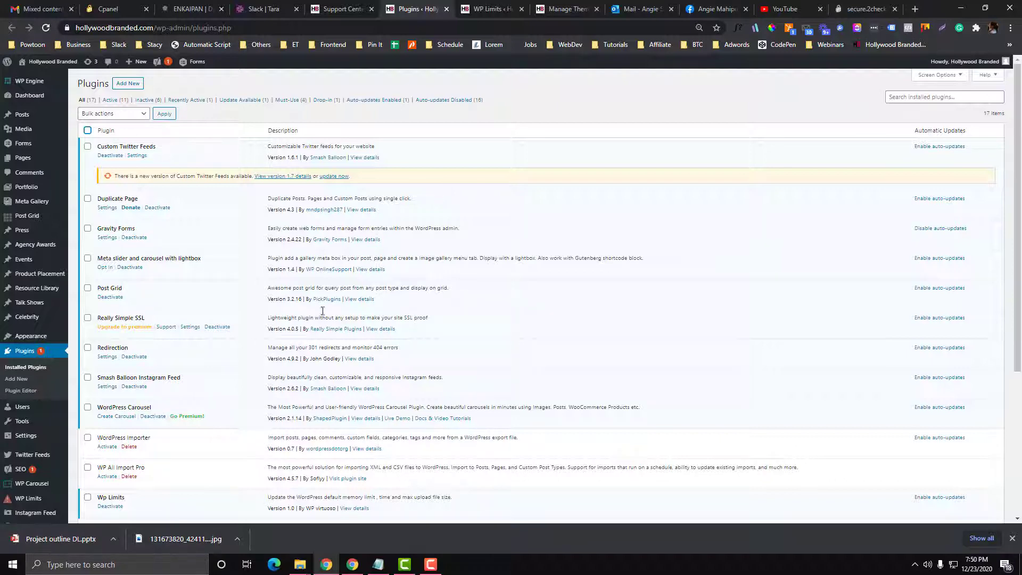
pyautogui.click(341, 9)
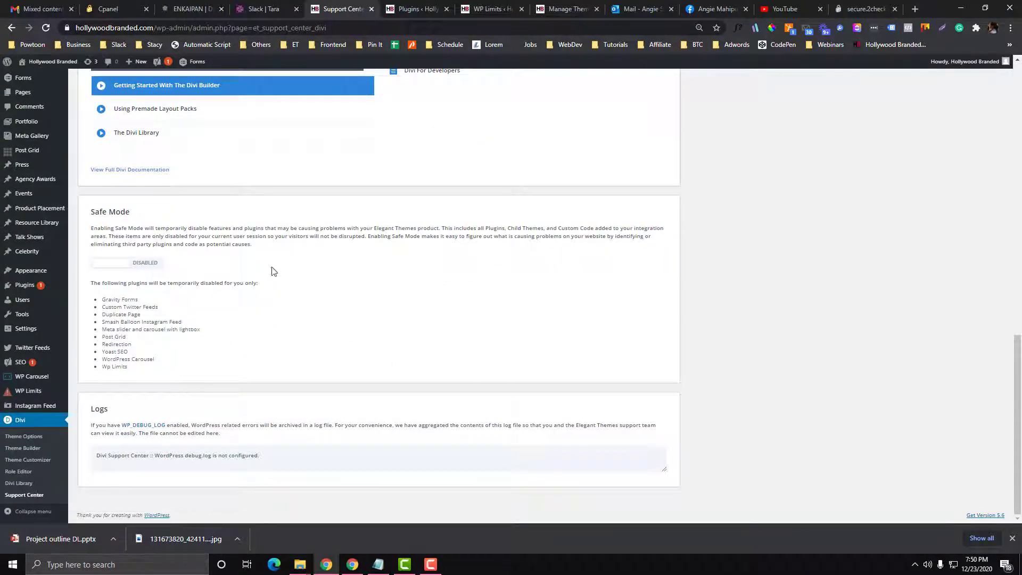
pyautogui.scroll(6, 280, 388)
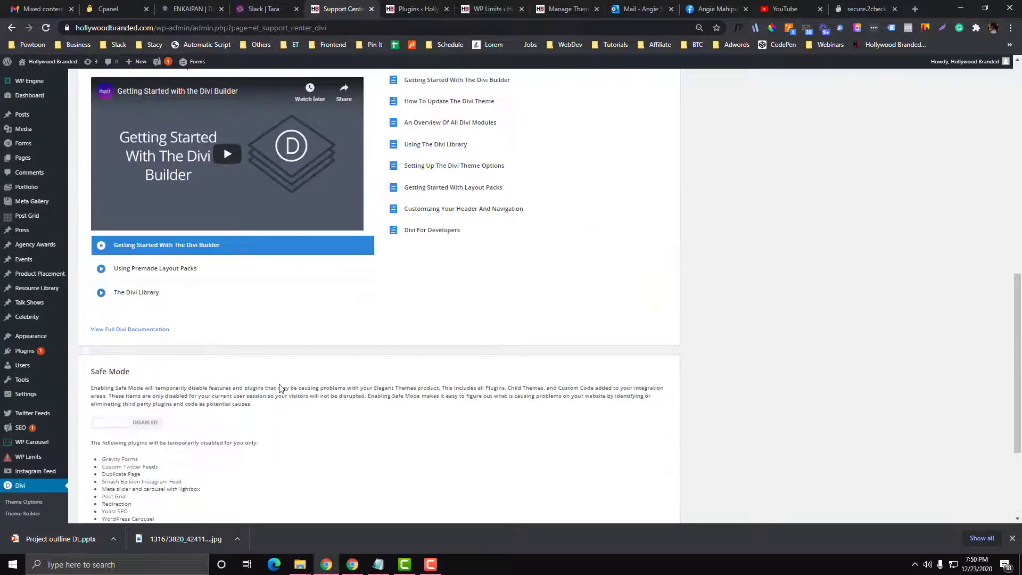
pyautogui.scroll(1, 279, 387)
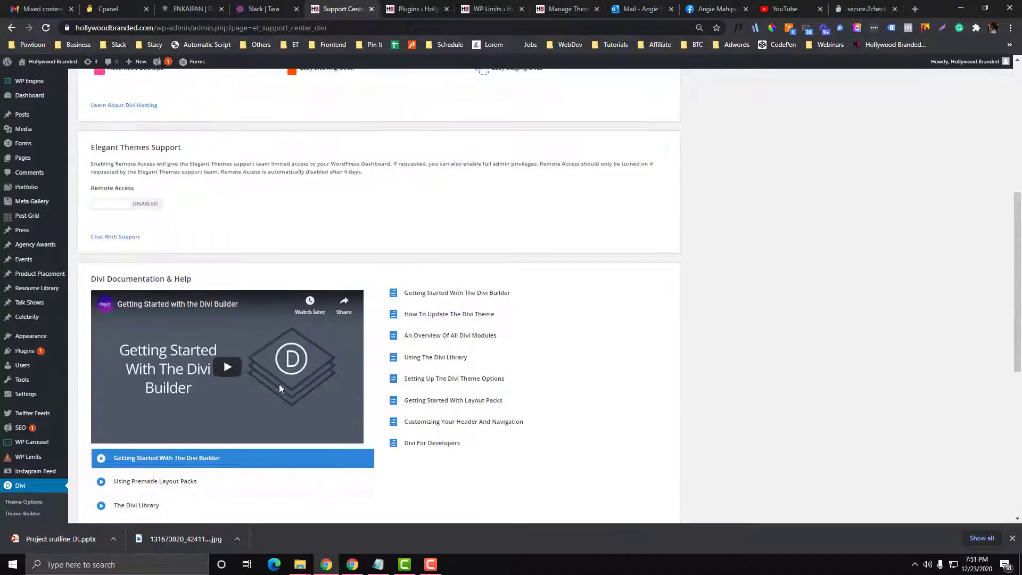
pyautogui.scroll(1, 278, 388)
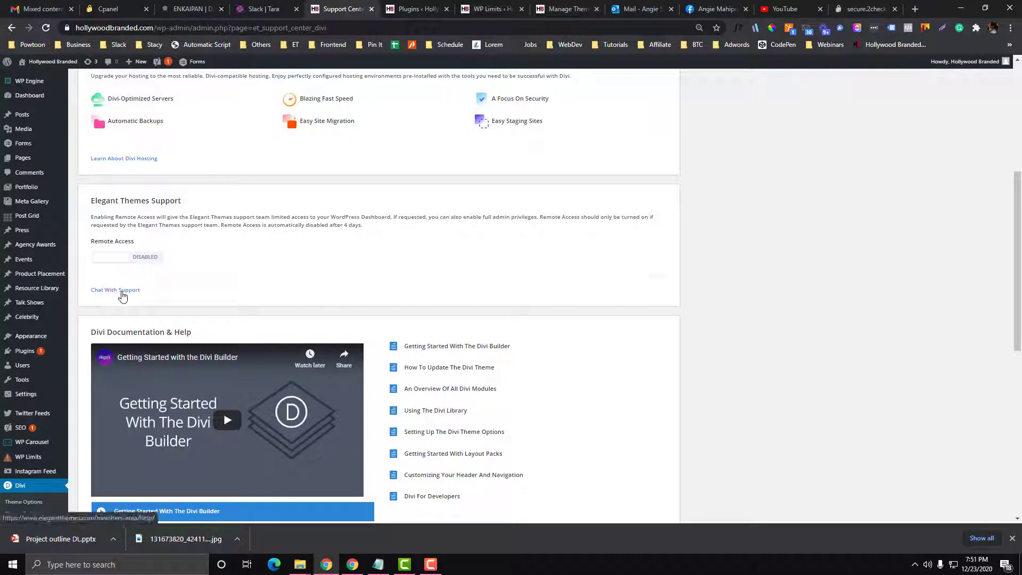
pyautogui.click(118, 291)
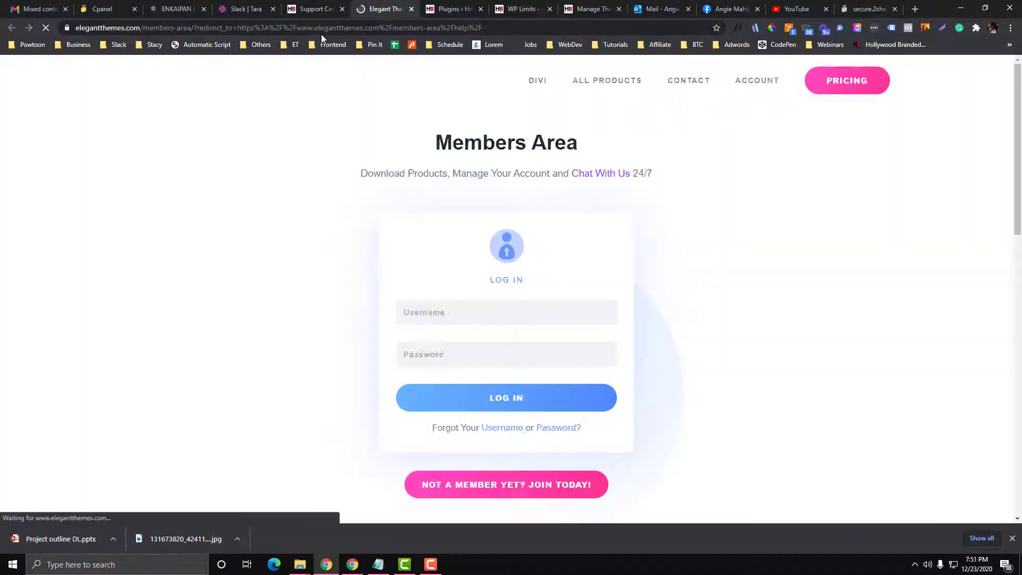
pyautogui.click(411, 9)
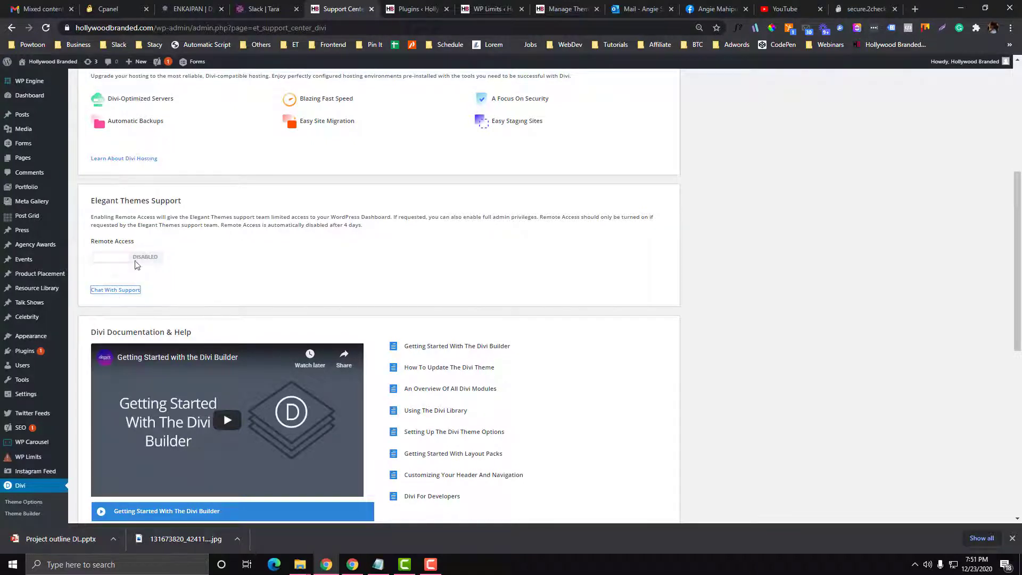
pyautogui.scroll(-3, 145, 258)
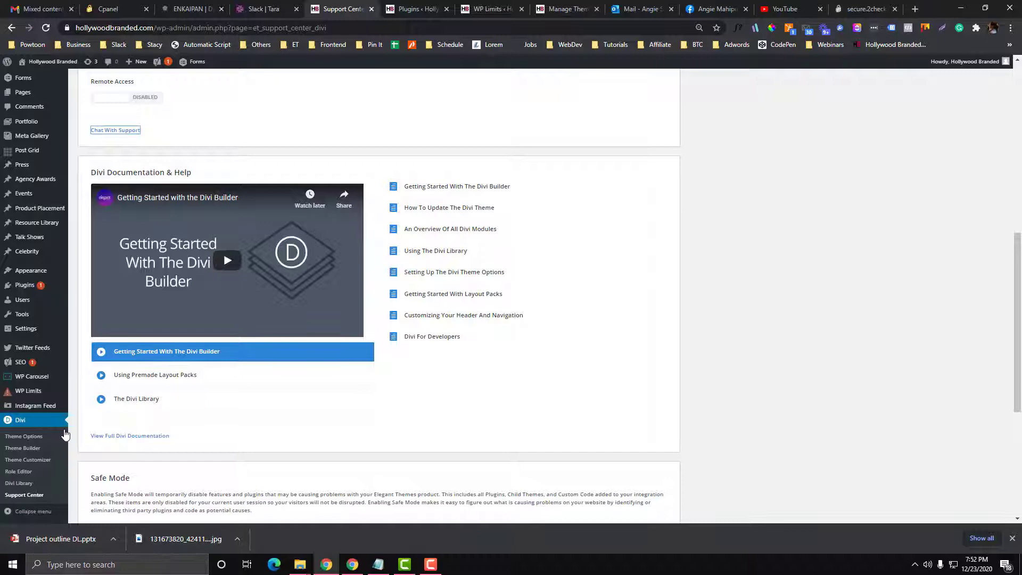
# Open the Divi Theme Builder and scroll through its template list
pyautogui.click(23, 447)
pyautogui.scroll(-4, 418, 293)
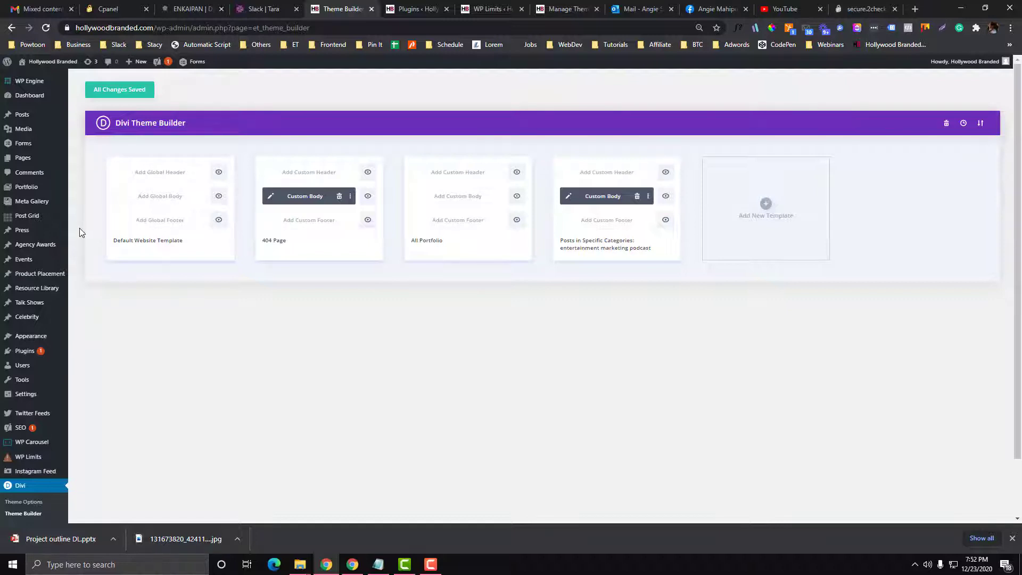
pyautogui.scroll(-2, 67, 309)
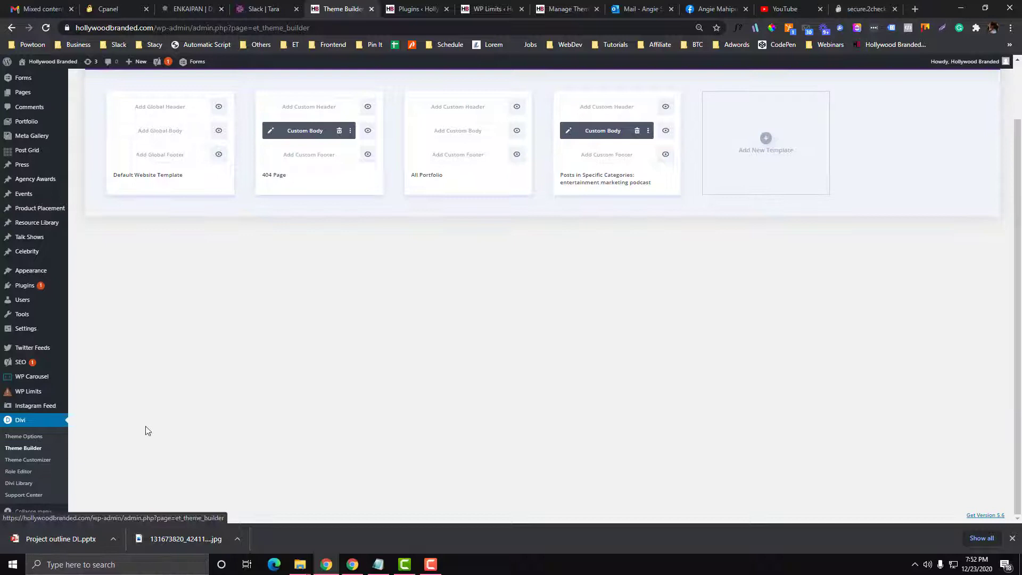
pyautogui.scroll(1, 543, 338)
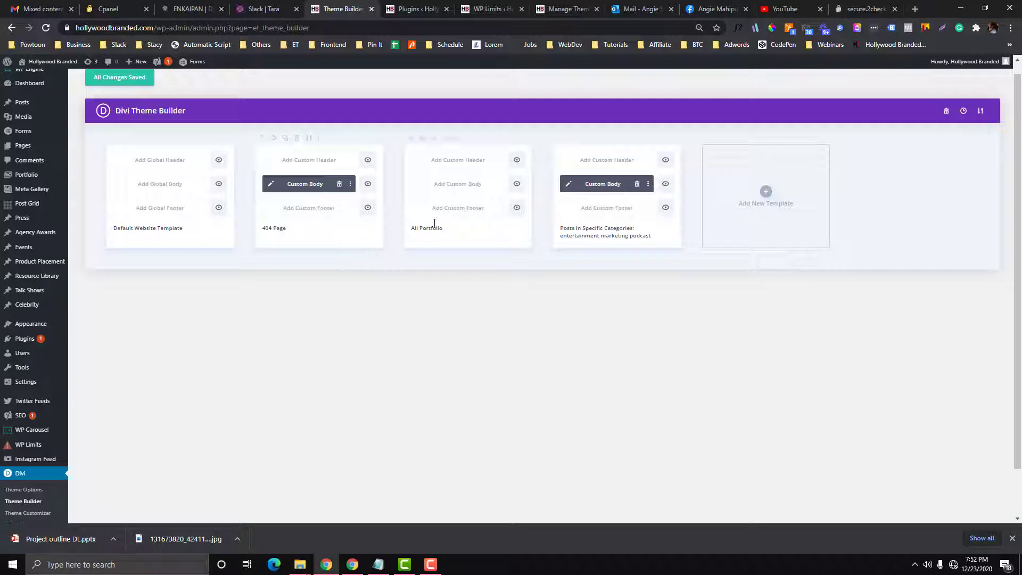
# Load the live site's homepage in the other tab and open its Our Portfolio page
pyautogui.click(398, 9)
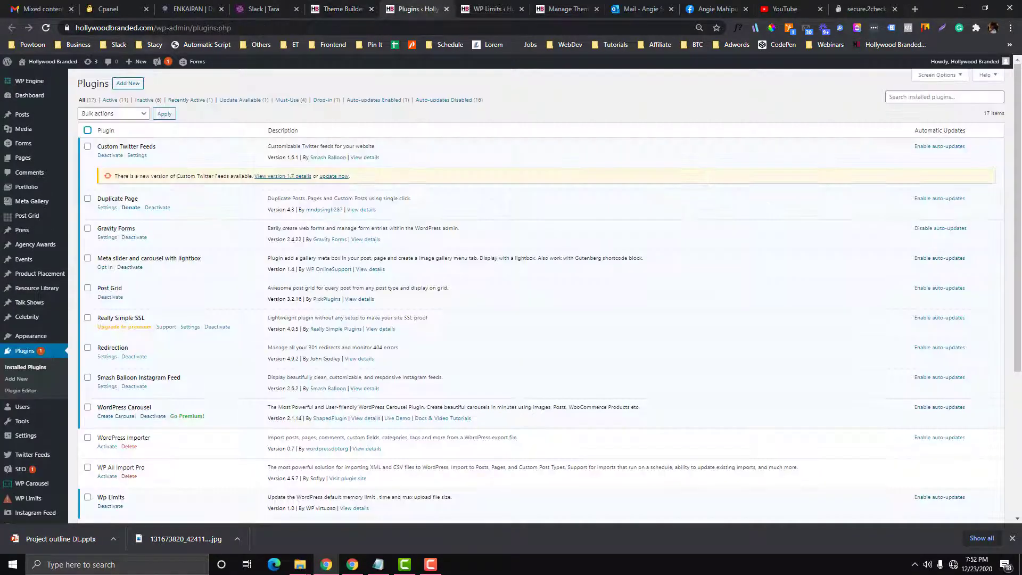
pyautogui.press('BackSpace')
pyautogui.press('Return')
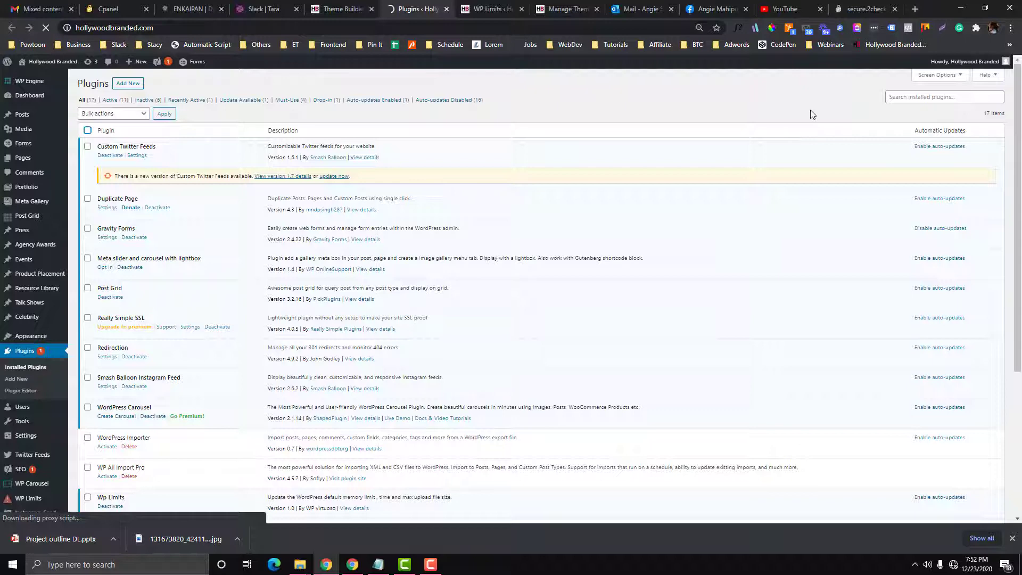
pyautogui.hotkey('ctrl', 'shift', 'Tab')
pyautogui.hotkey('ctrl', 'Tab')
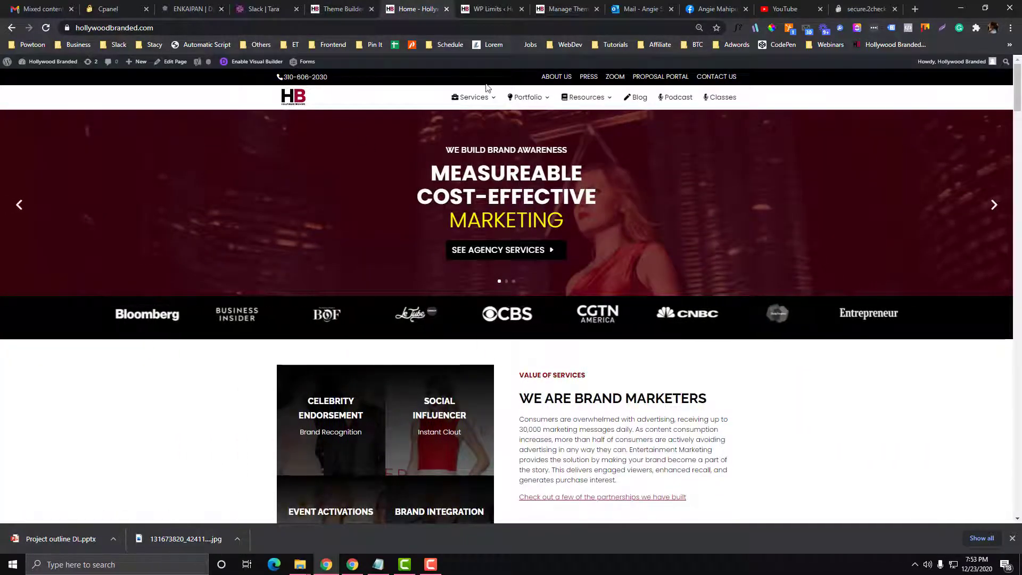
pyautogui.moveTo(527, 96)
pyautogui.click(543, 141)
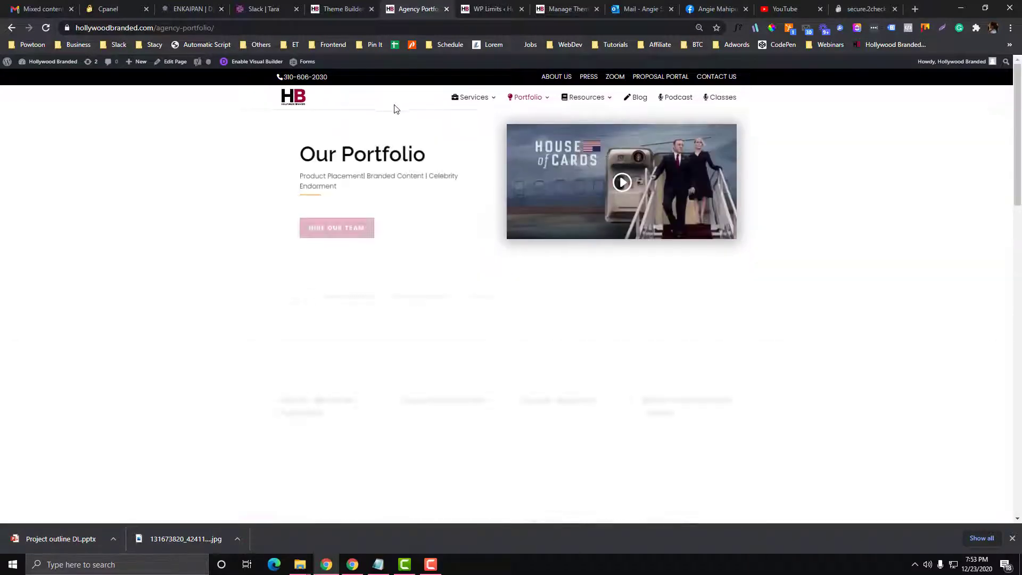
pyautogui.hotkey('ctrl', 'shift', 'Tab')
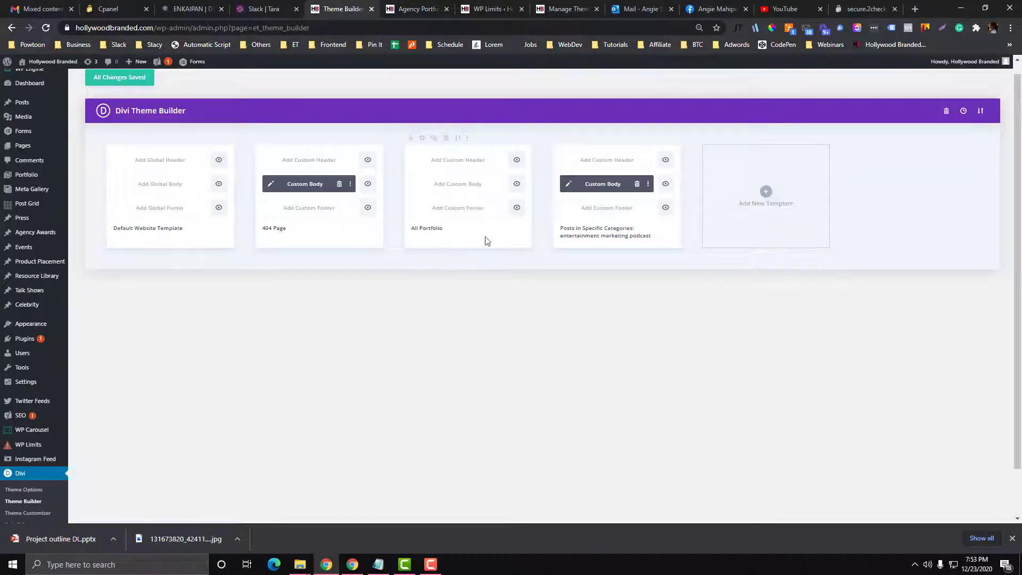
# Delete the existing All Portfolio template and start a new template's settings
pyautogui.click(446, 138)
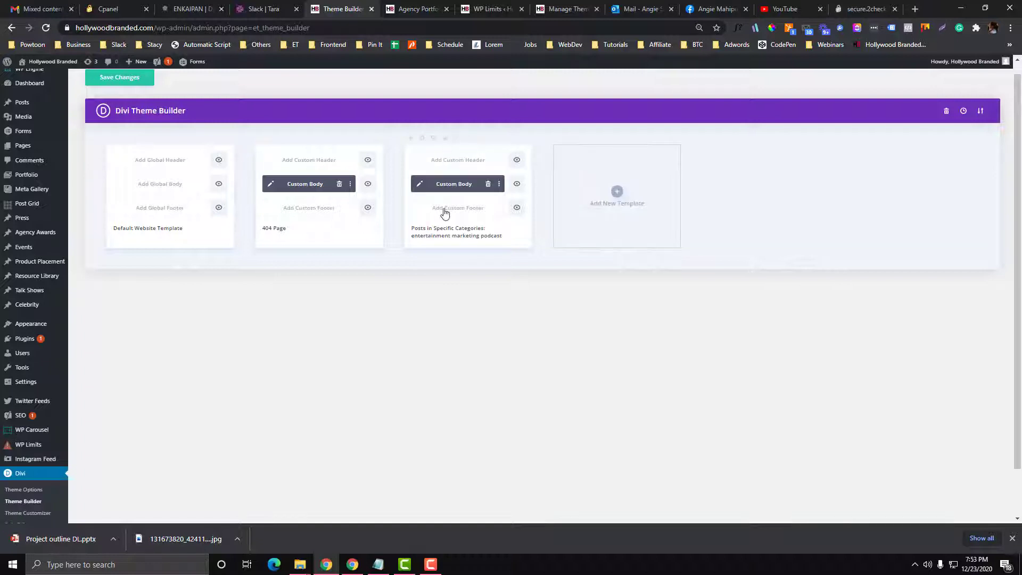
pyautogui.click(590, 226)
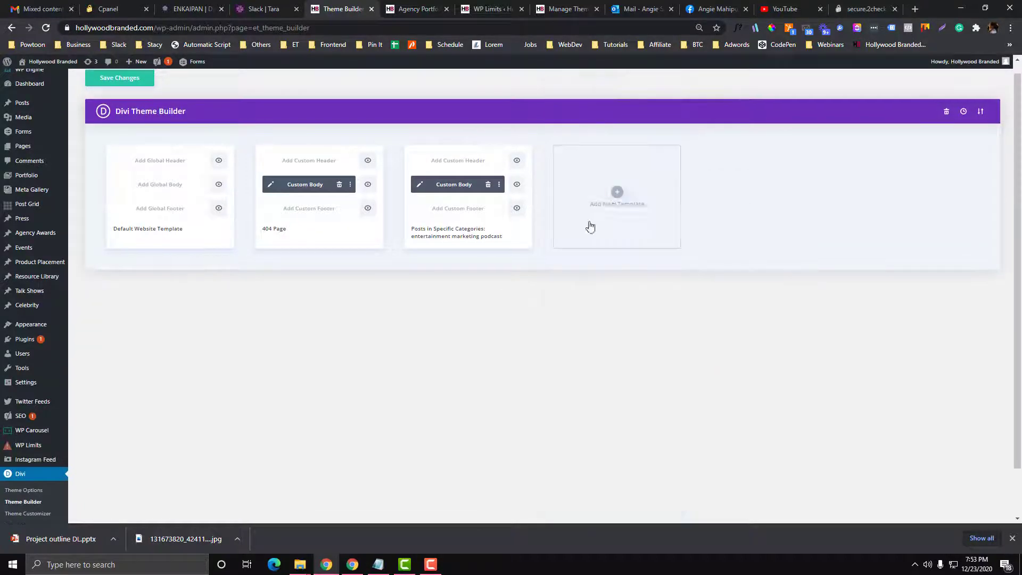
pyautogui.click(615, 194)
# Tick All Portfolio under Use On and create the template
pyautogui.scroll(-4, 610, 212)
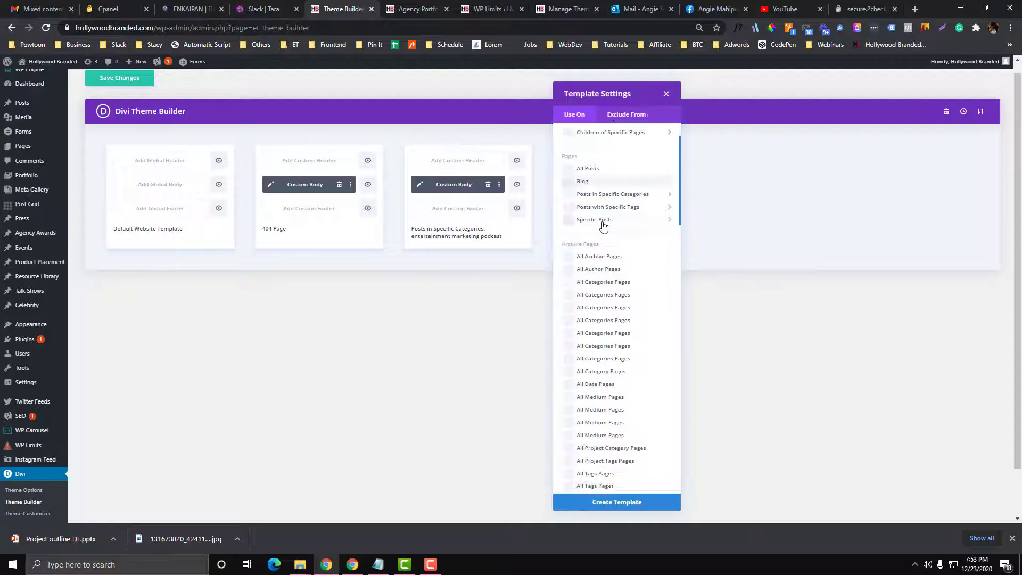
pyautogui.scroll(-8, 603, 227)
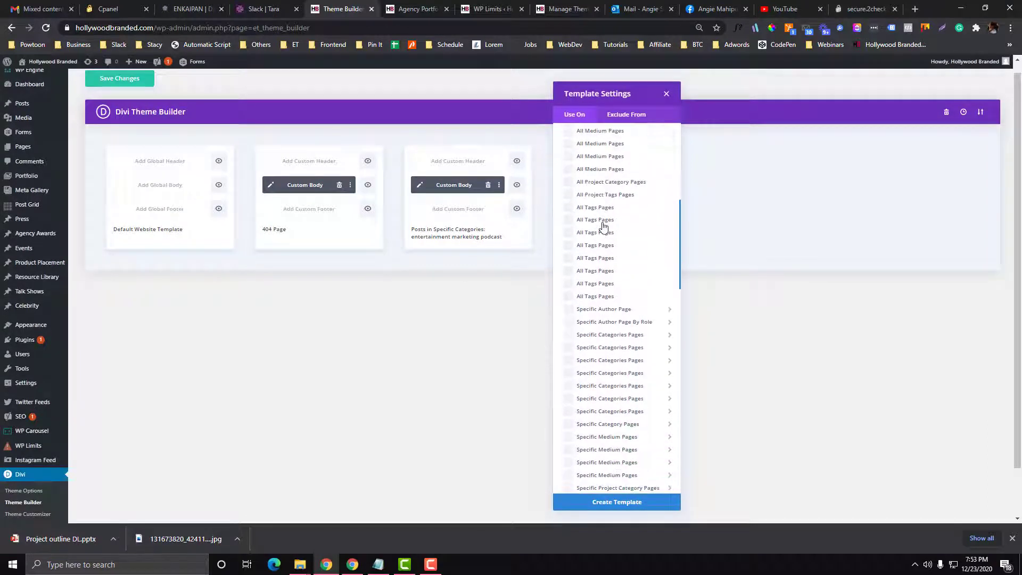
pyautogui.scroll(-2, 601, 229)
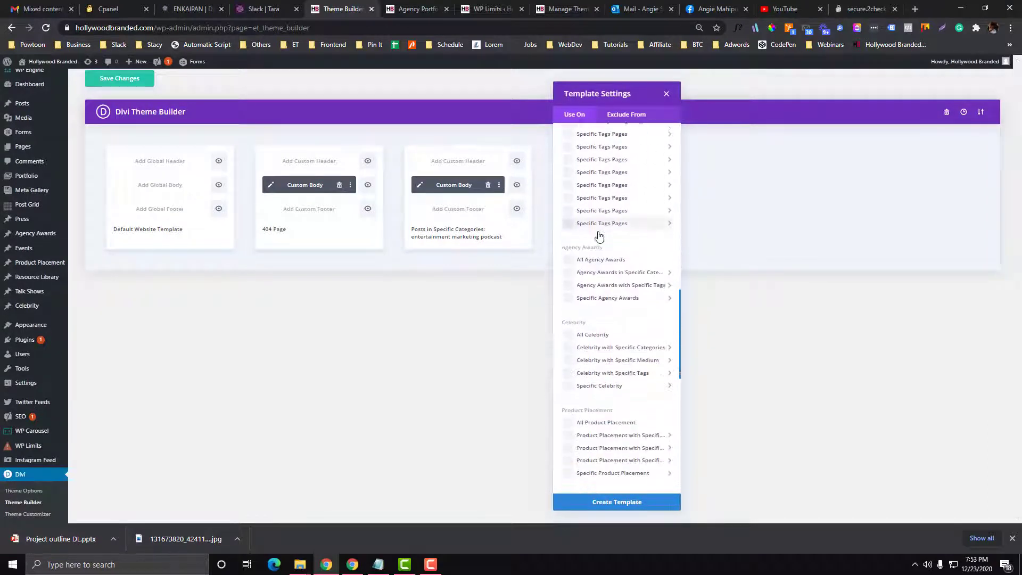
pyautogui.moveTo(617, 256)
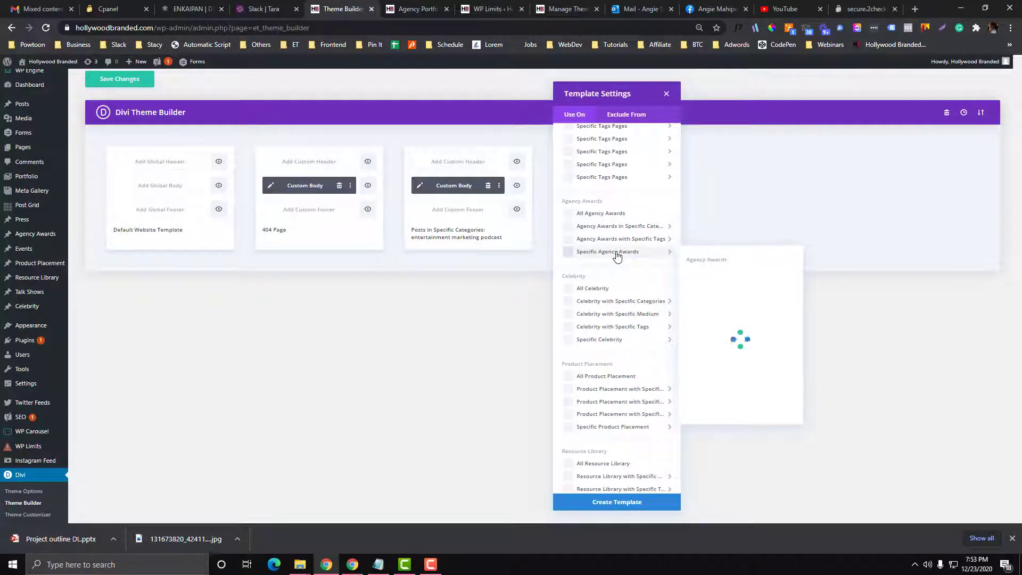
pyautogui.scroll(14, 615, 252)
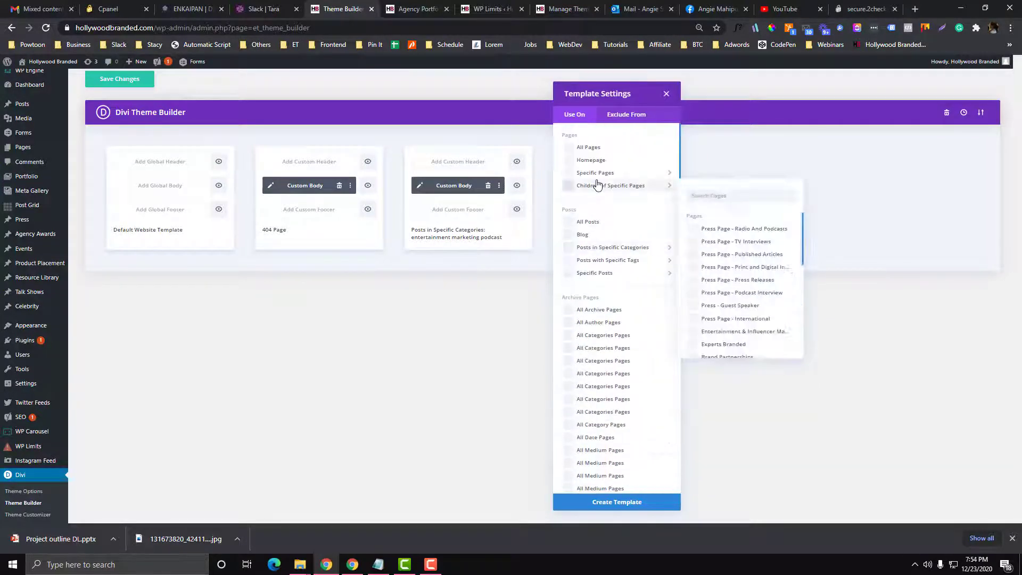
pyautogui.scroll(-1, 579, 263)
pyautogui.scroll(-10, 580, 271)
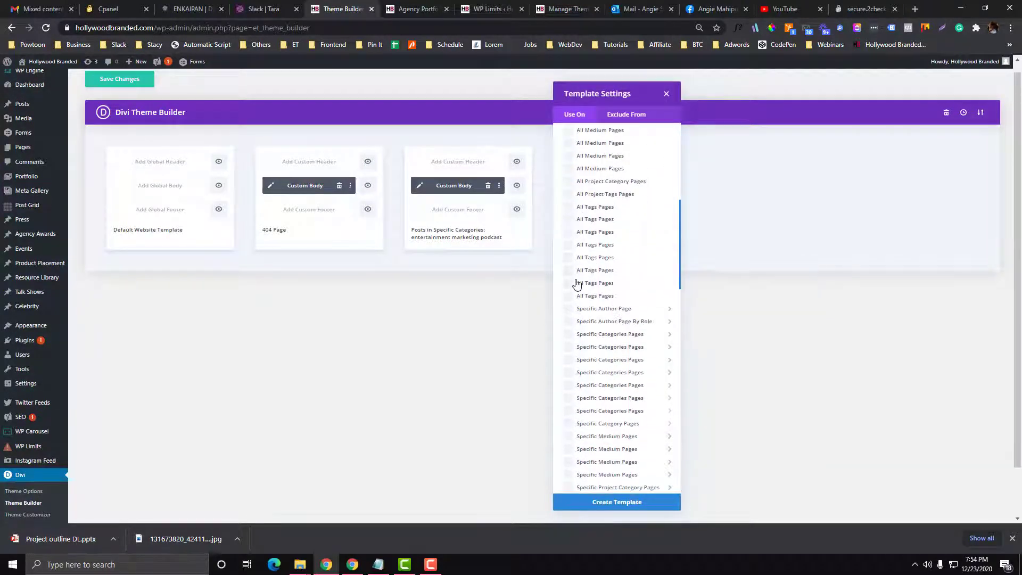
pyautogui.scroll(-7, 580, 287)
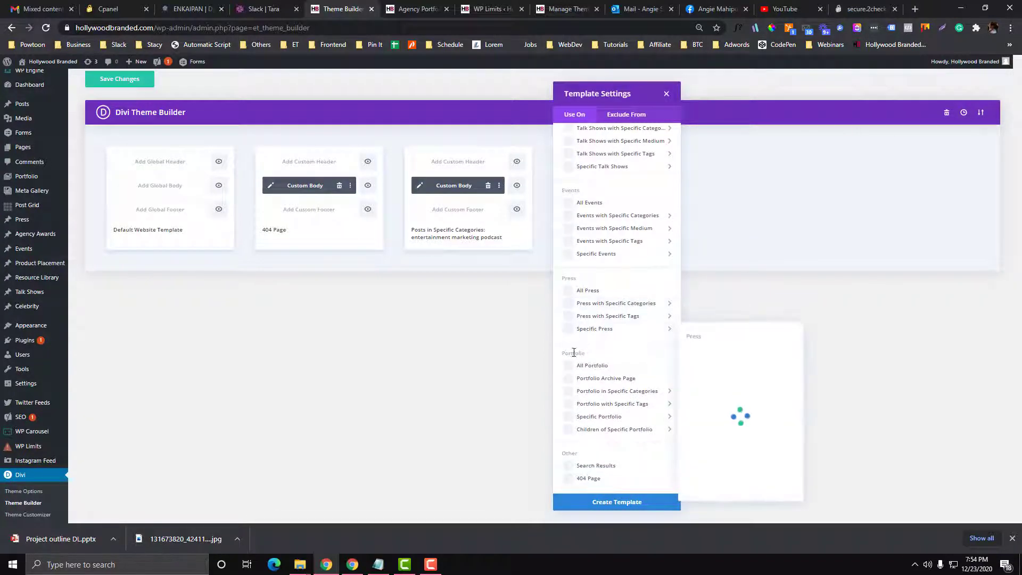
pyautogui.click(573, 365)
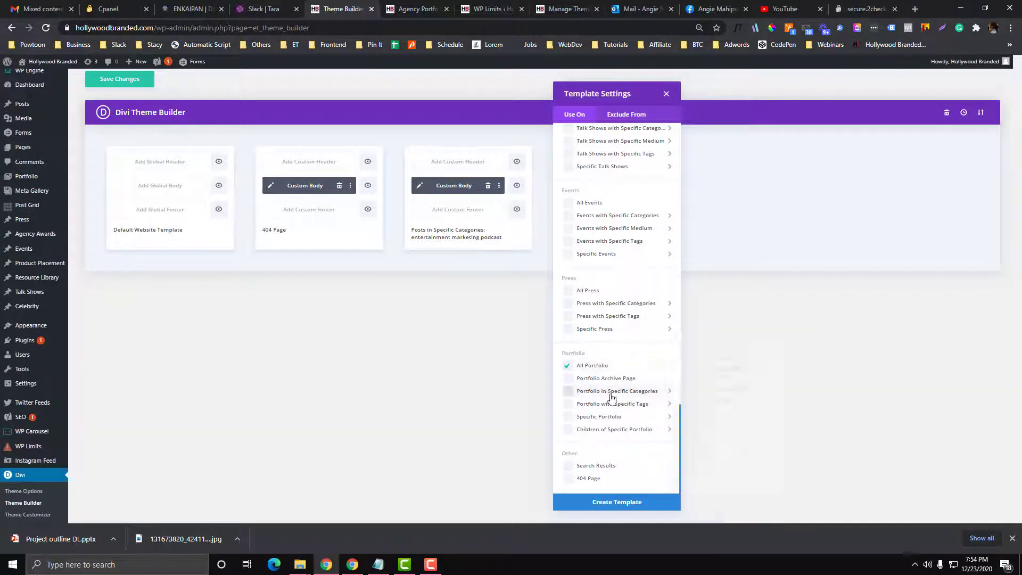
pyautogui.moveTo(612, 391)
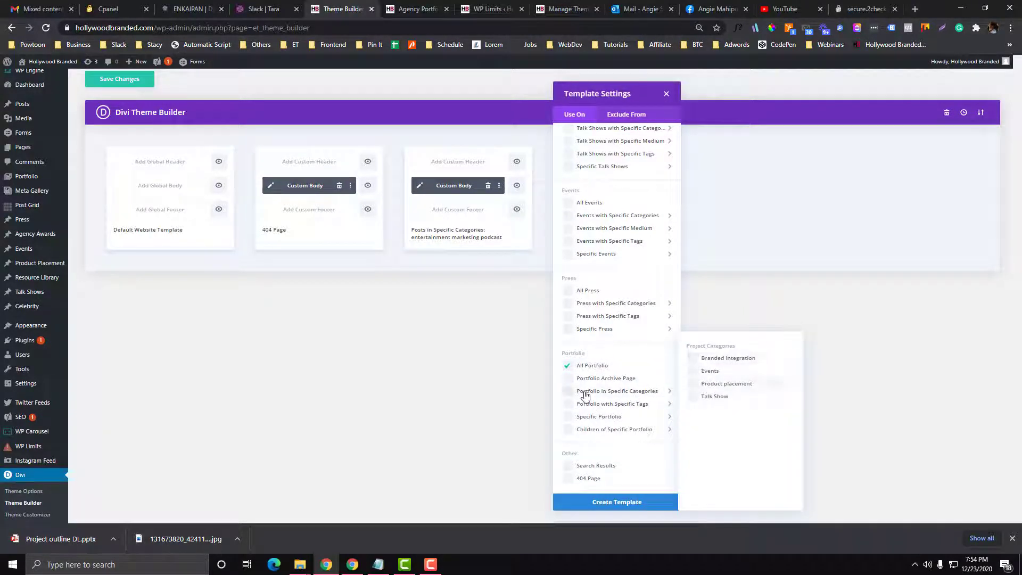
pyautogui.click(612, 504)
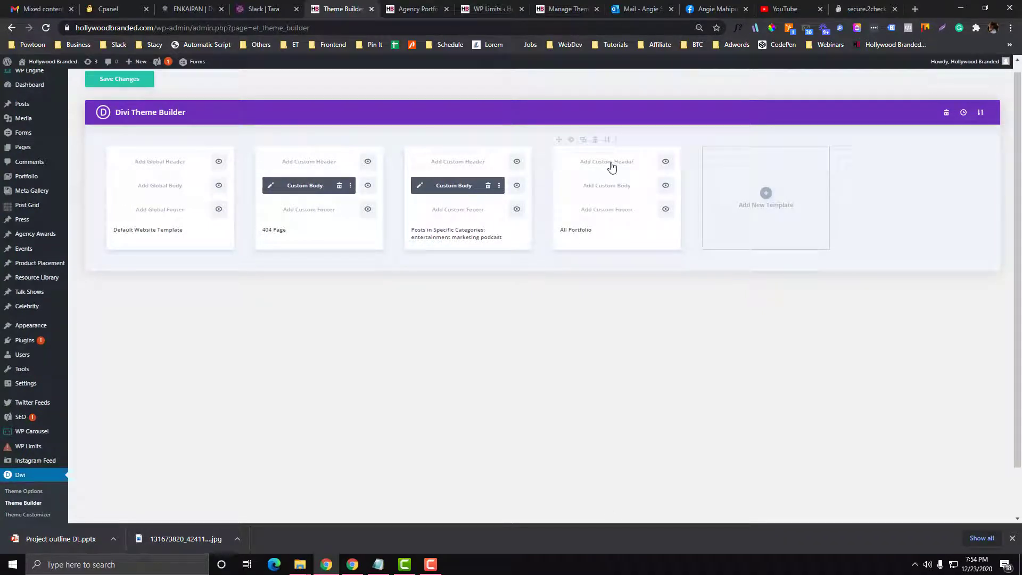
# Build a custom header from scratch with a one-column row holding a Menu module, then save and exit
pyautogui.click(611, 167)
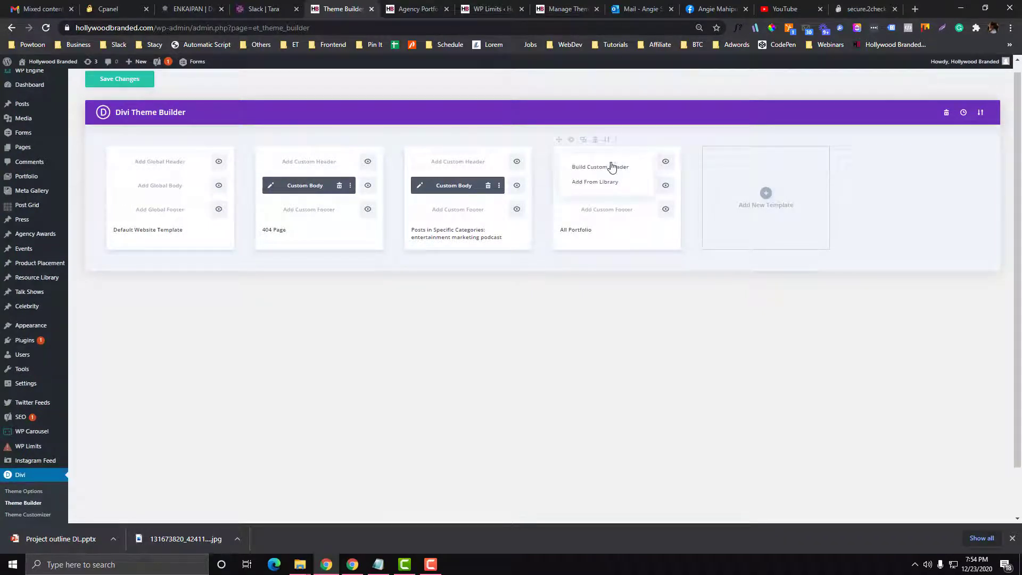
pyautogui.click(603, 170)
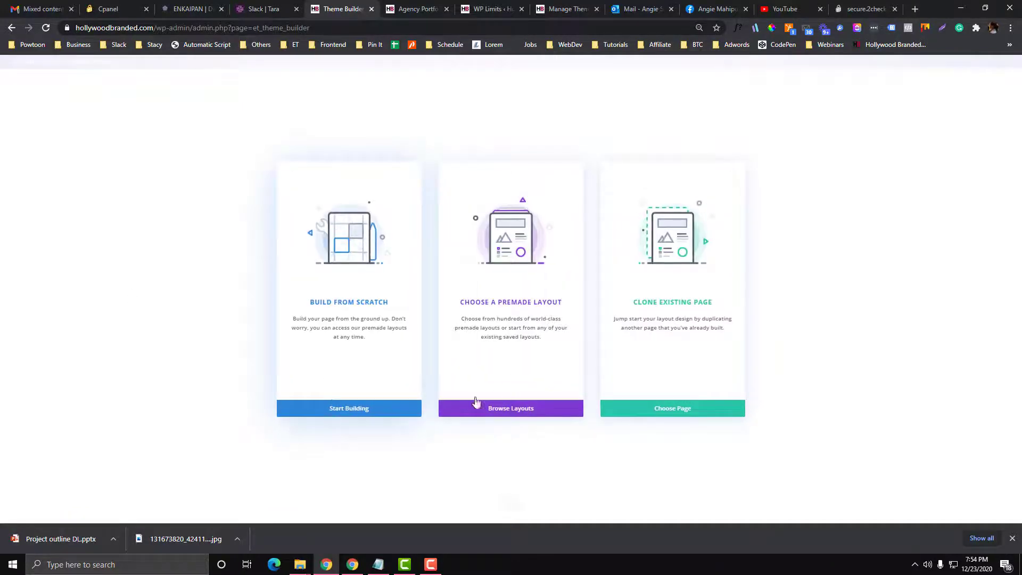
pyautogui.click(358, 408)
pyautogui.click(463, 178)
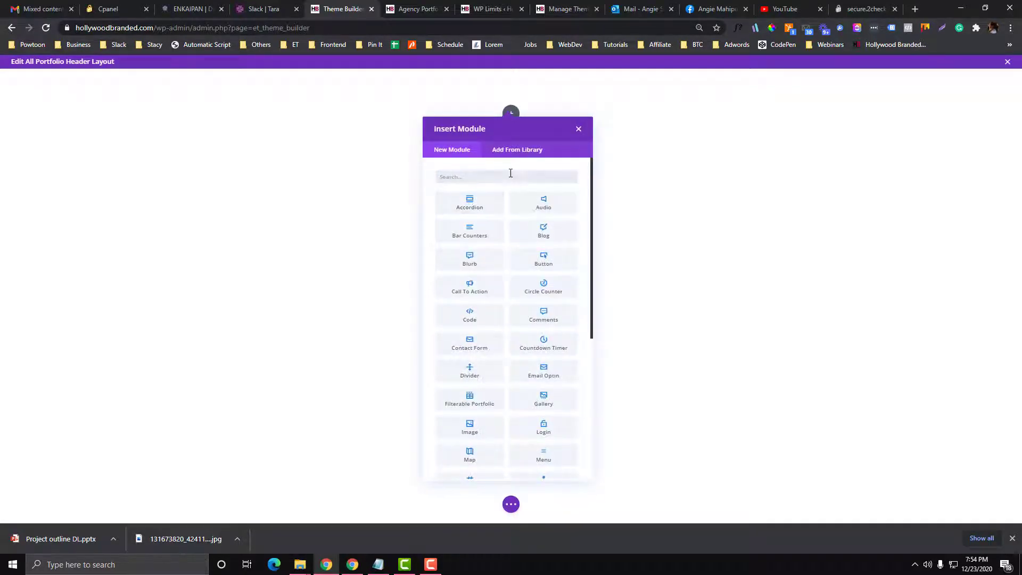
pyautogui.write('menu')
pyautogui.click(475, 200)
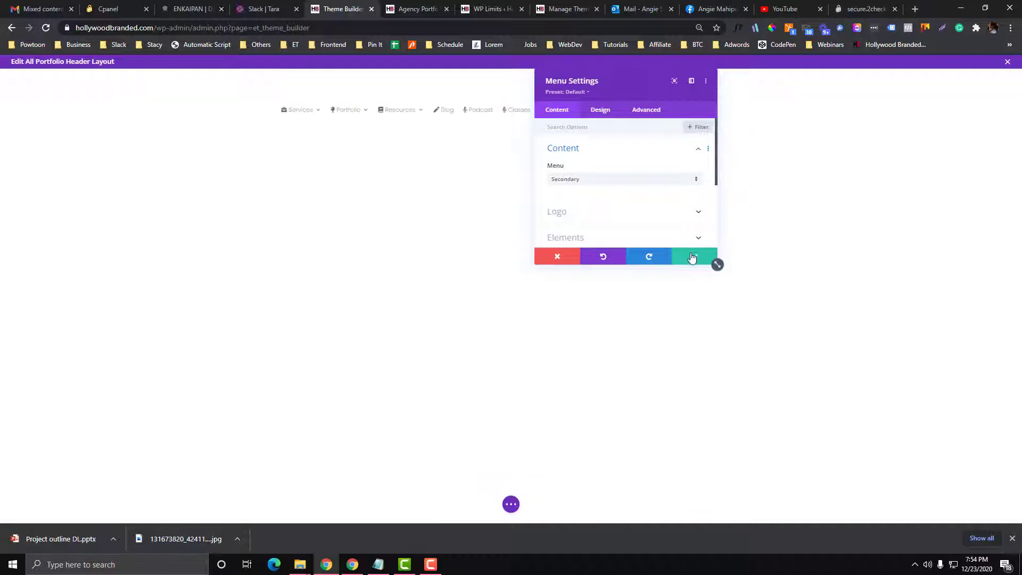
pyautogui.click(713, 260)
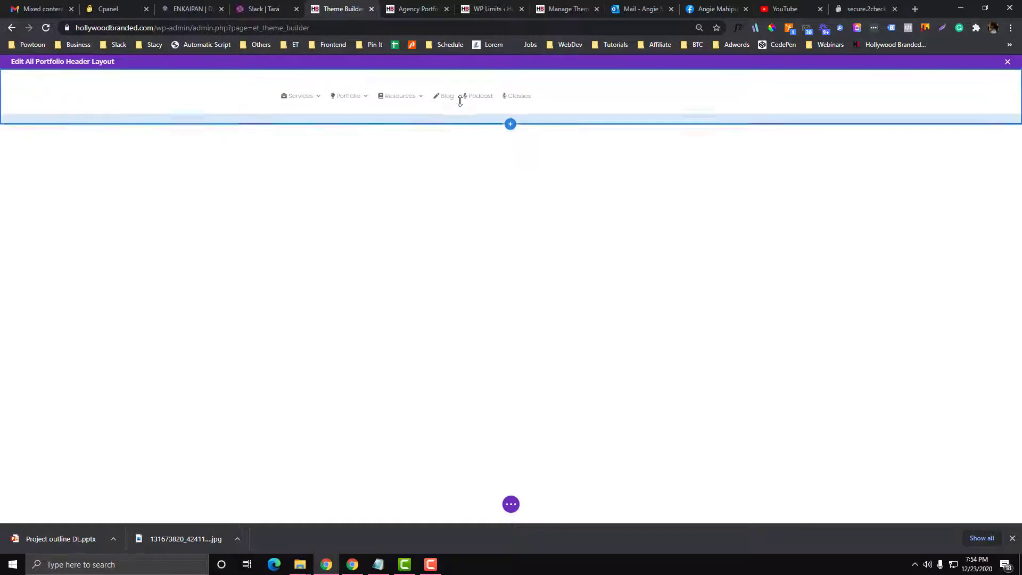
pyautogui.click(511, 504)
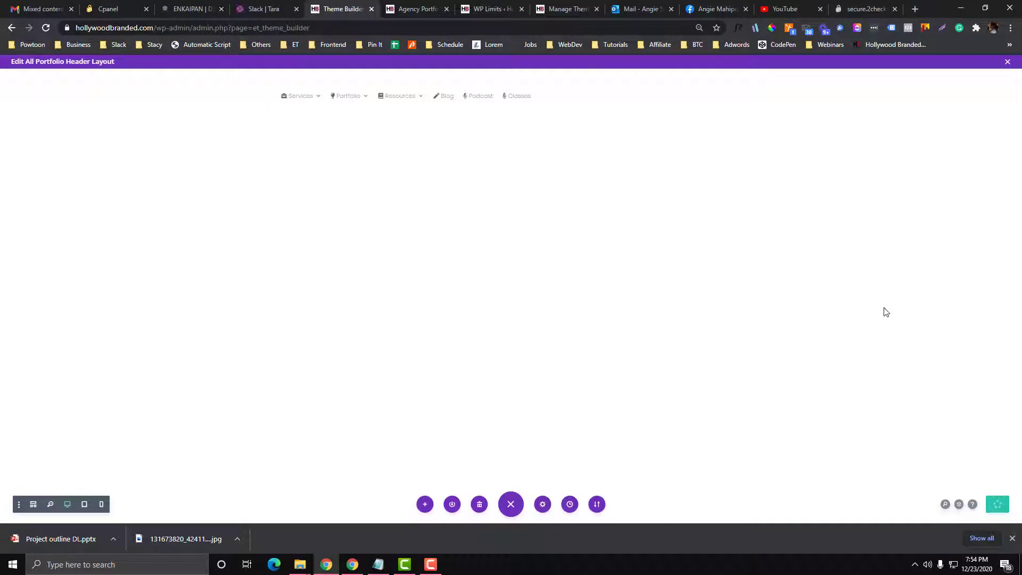
pyautogui.click(1006, 63)
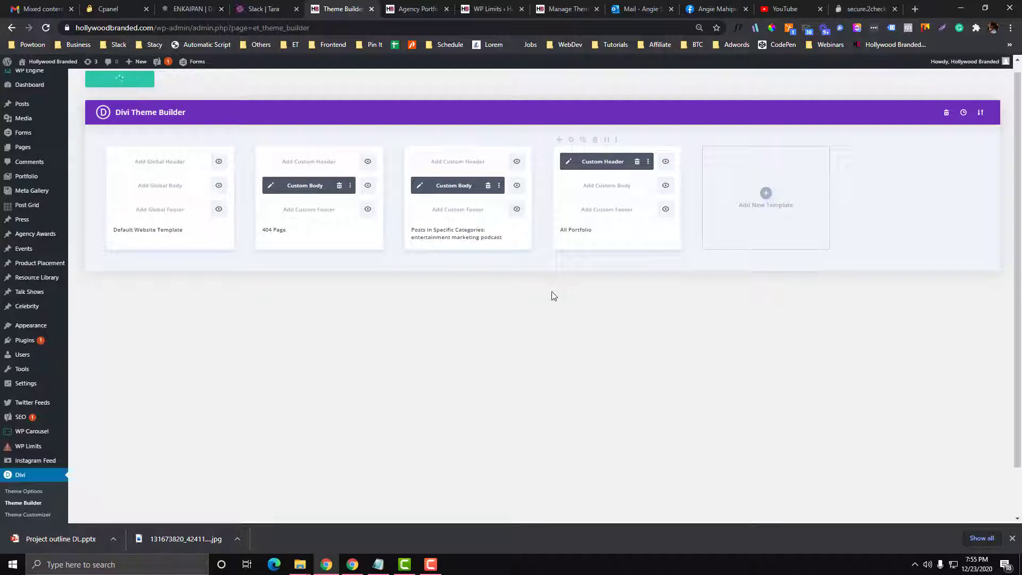
# Reload the portfolio page and view the Bumble + Book Club item with the new header
pyautogui.hotkey('ctrl', 'Tab')
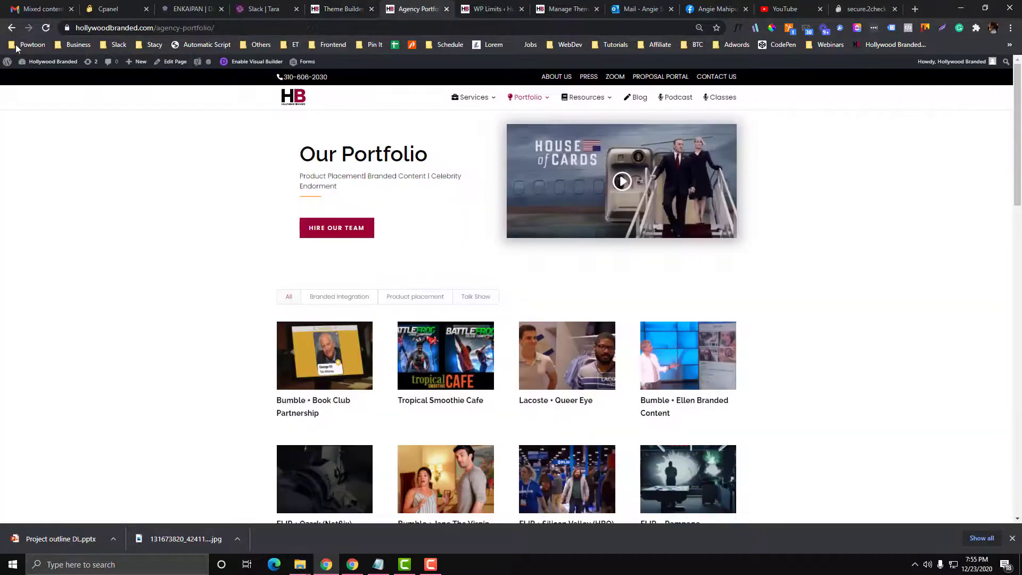
pyautogui.click(46, 28)
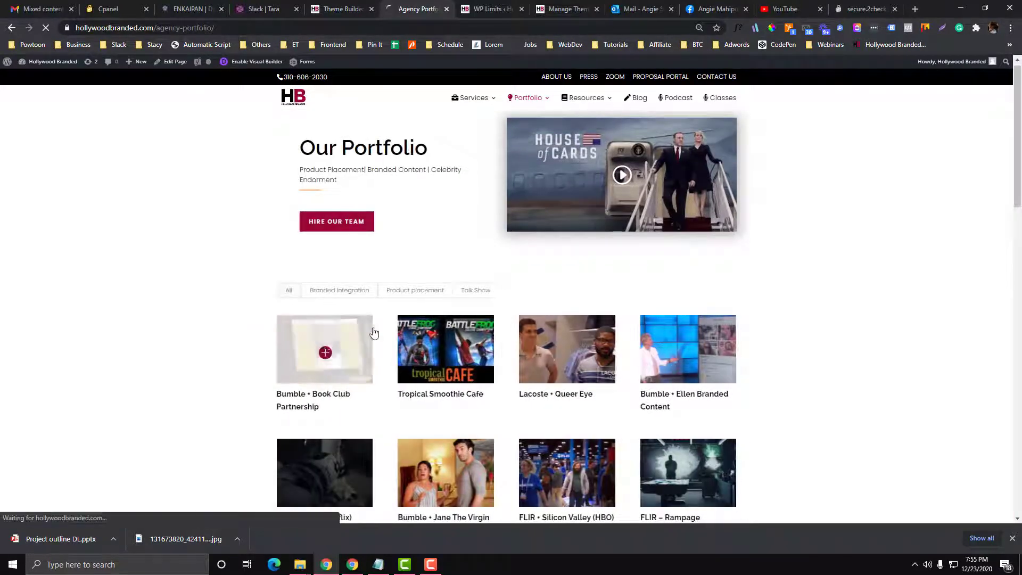
pyautogui.click(371, 331)
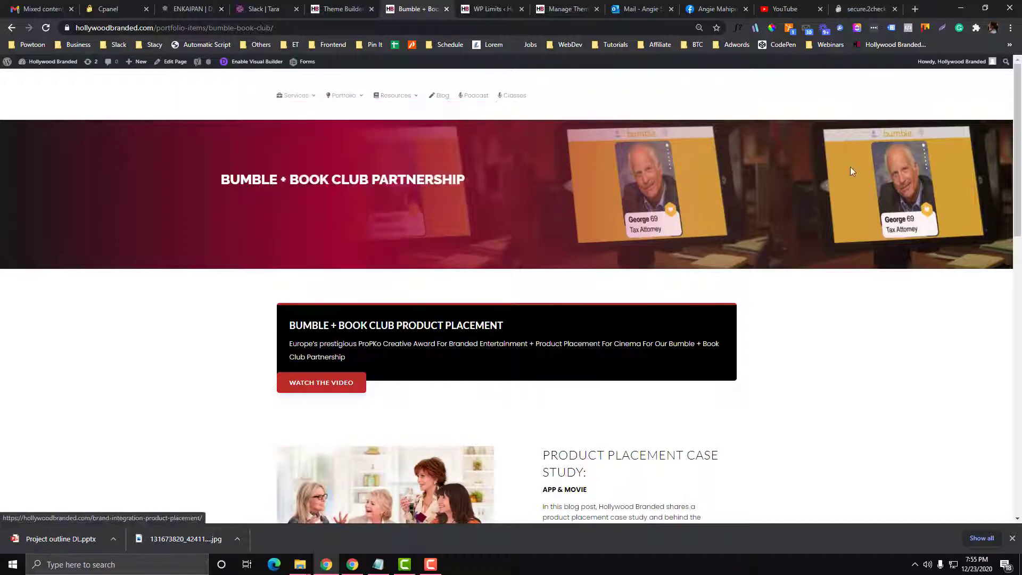
pyautogui.click(335, 5)
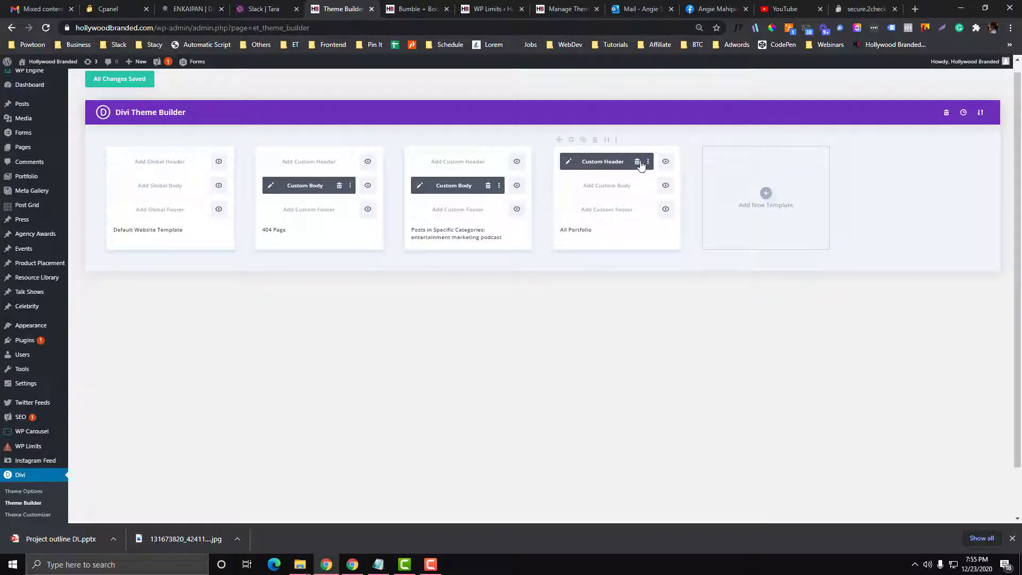
# Delete the custom header and the All Portfolio template, then save the Theme Builder
pyautogui.click(637, 162)
pyautogui.click(595, 139)
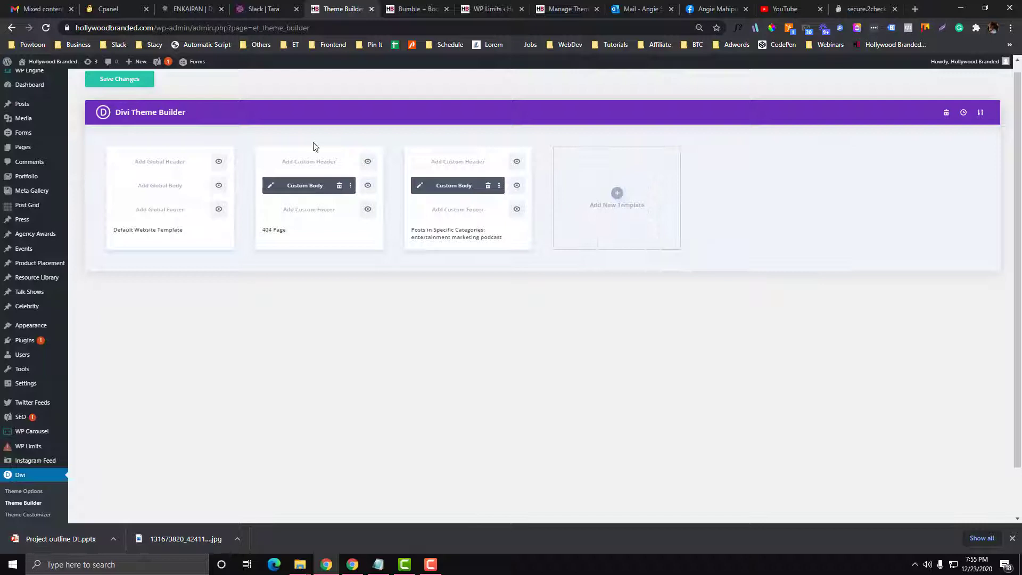
pyautogui.click(120, 80)
pyautogui.scroll(-1, 388, 375)
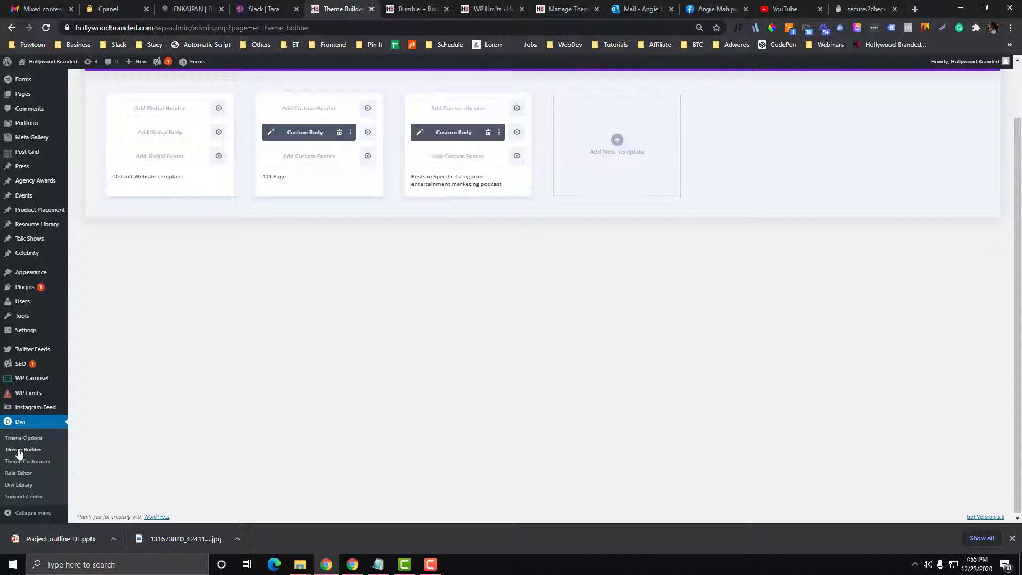
pyautogui.click(416, 18)
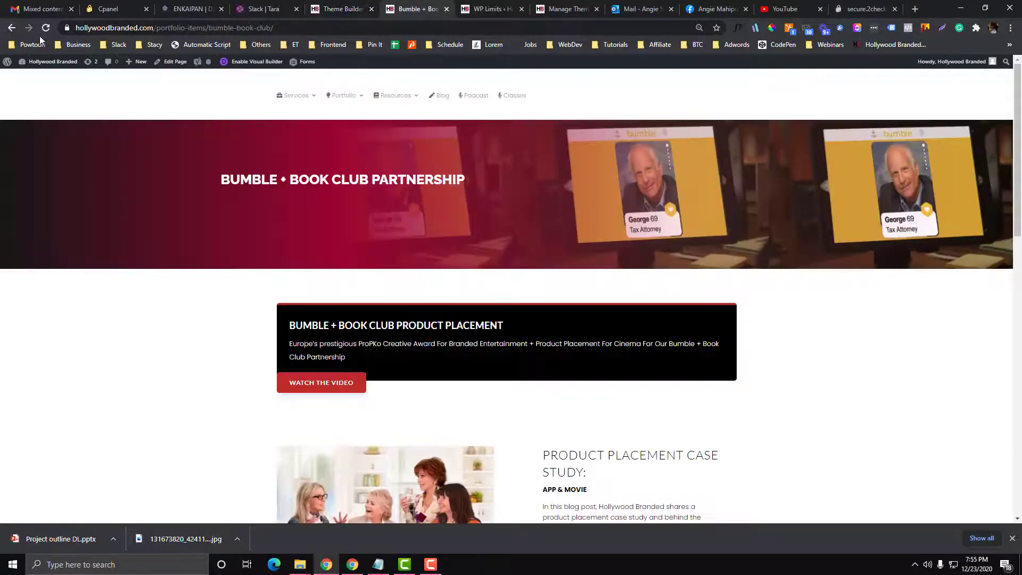
pyautogui.hotkey('ctrl', 'shift', 'Tab')
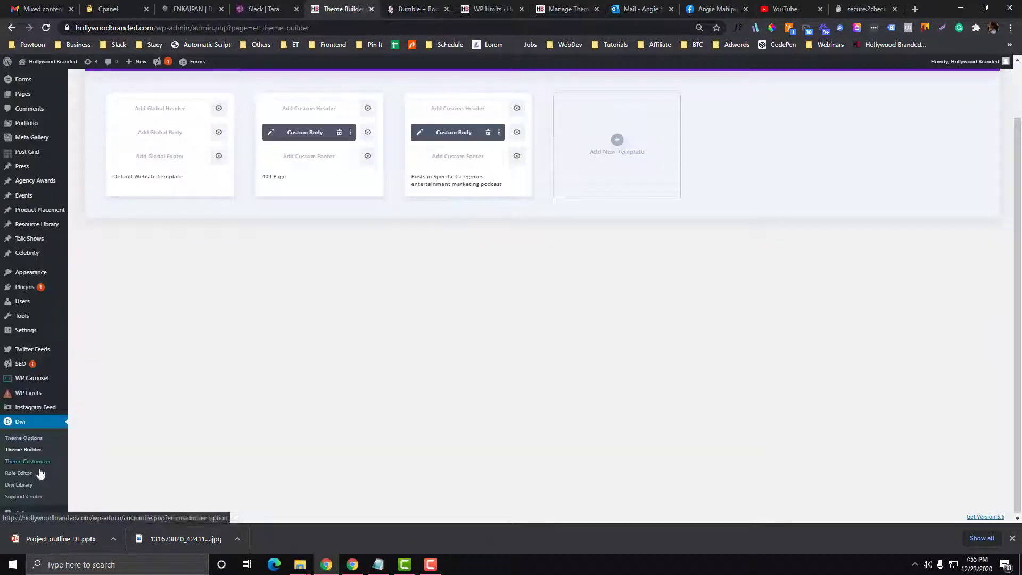
# Review the saved layouts in Divi Library, then open the Bumble + Book Club page in Visual Builder
pyautogui.click(22, 484)
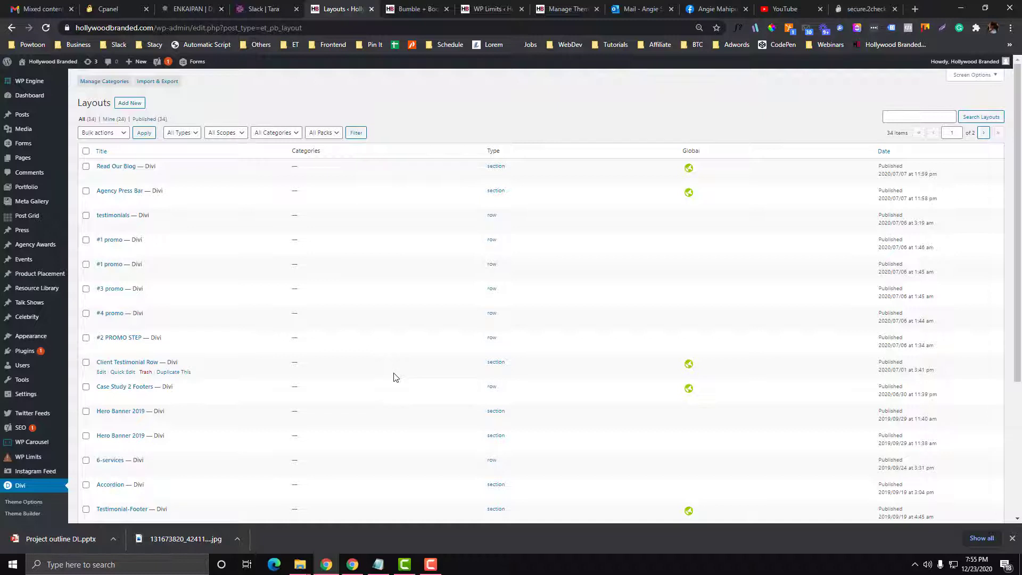
pyautogui.click(417, 9)
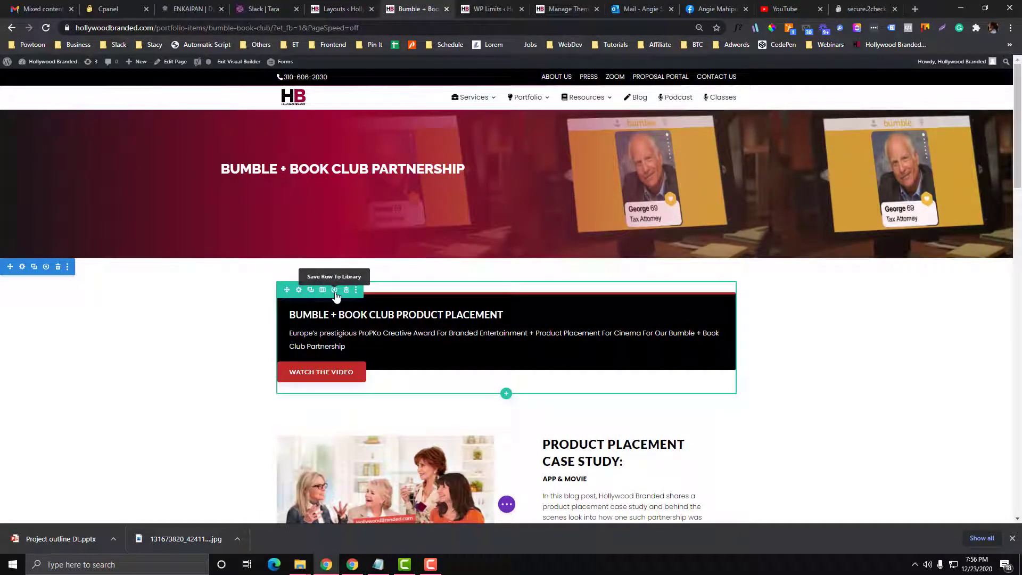
# Start saving the product placement row to the library with the layout name 'Test'
pyautogui.click(334, 290)
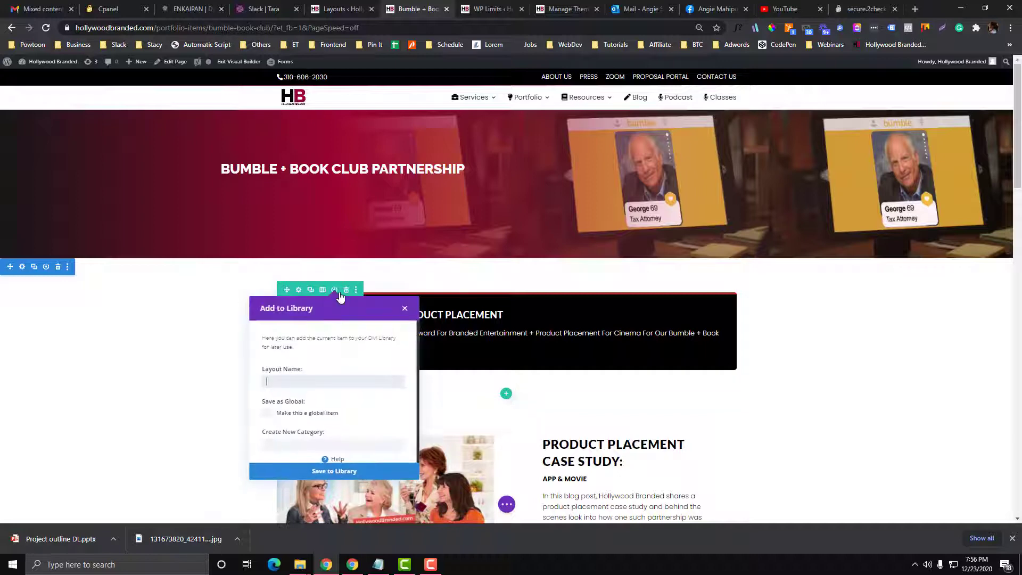
pyautogui.click(302, 382)
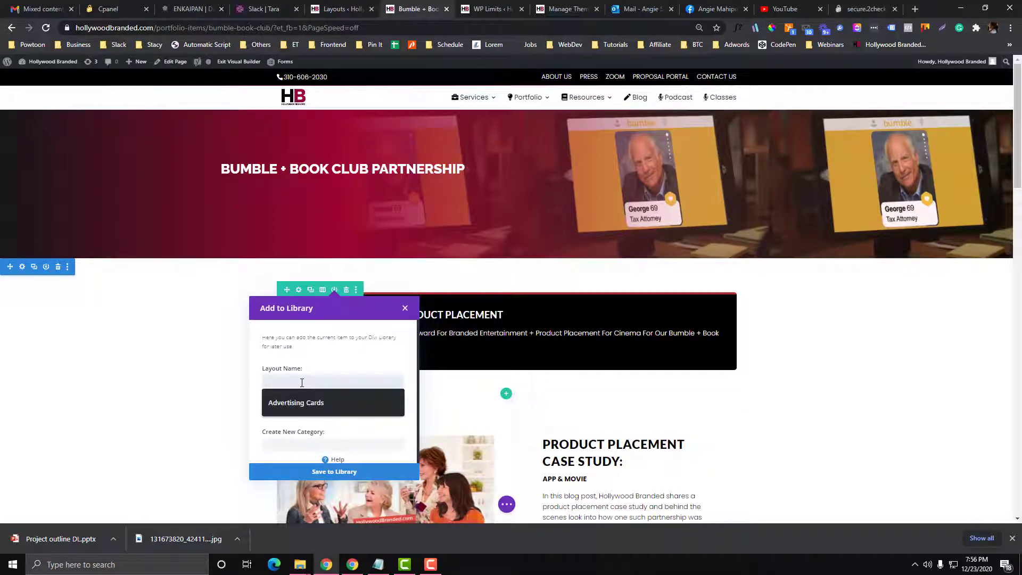
pyautogui.write('Test')
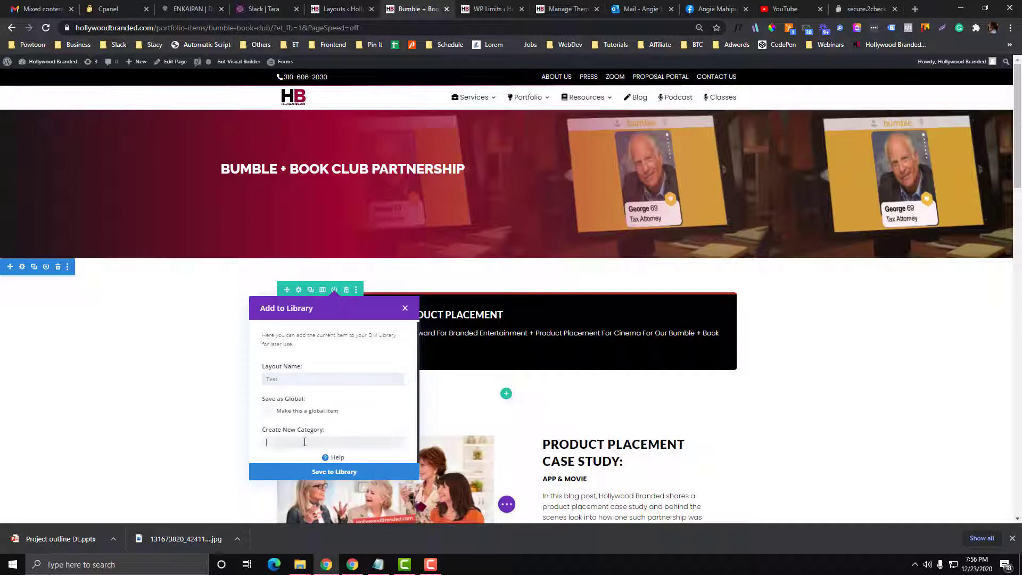
# Save the Test row to the Divi Library and reload the layouts list to show it
pyautogui.click(325, 469)
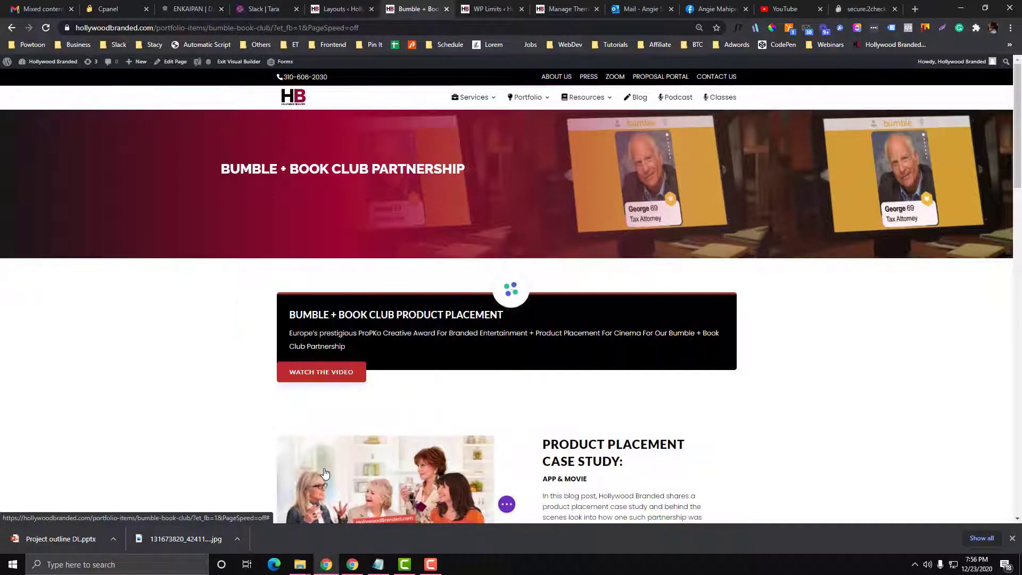
pyautogui.click(340, 9)
pyautogui.scroll(-3, 32, 426)
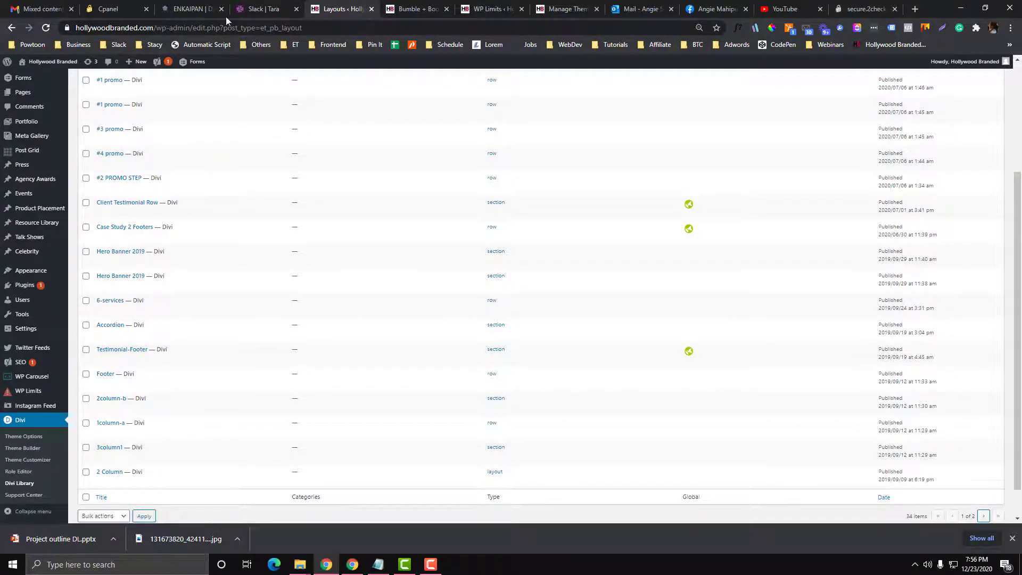
pyautogui.click(46, 28)
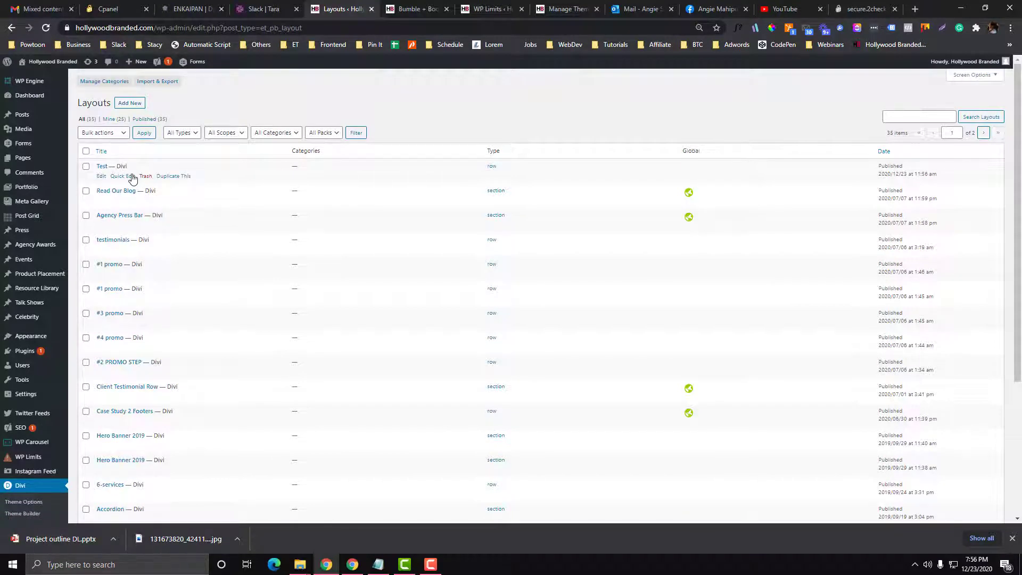
# Tick the 'Test — Divi' layout in the Divi Library and move it to the Trash
pyautogui.hotkey('ctrl', 'Tab')
pyautogui.hotkey('ctrl', 'Tab')
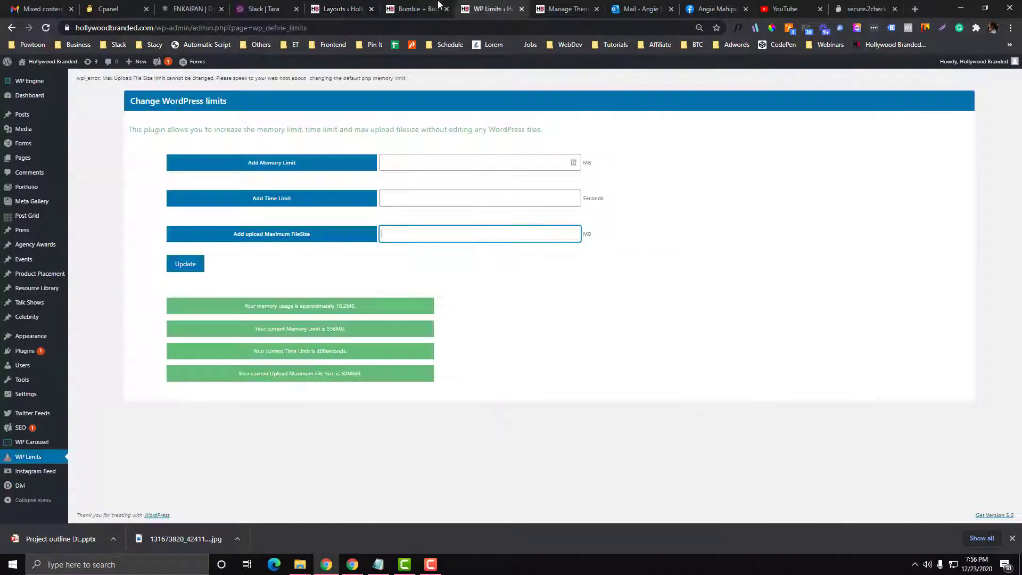
pyautogui.hotkey('ctrl', 'shift', 'Tab')
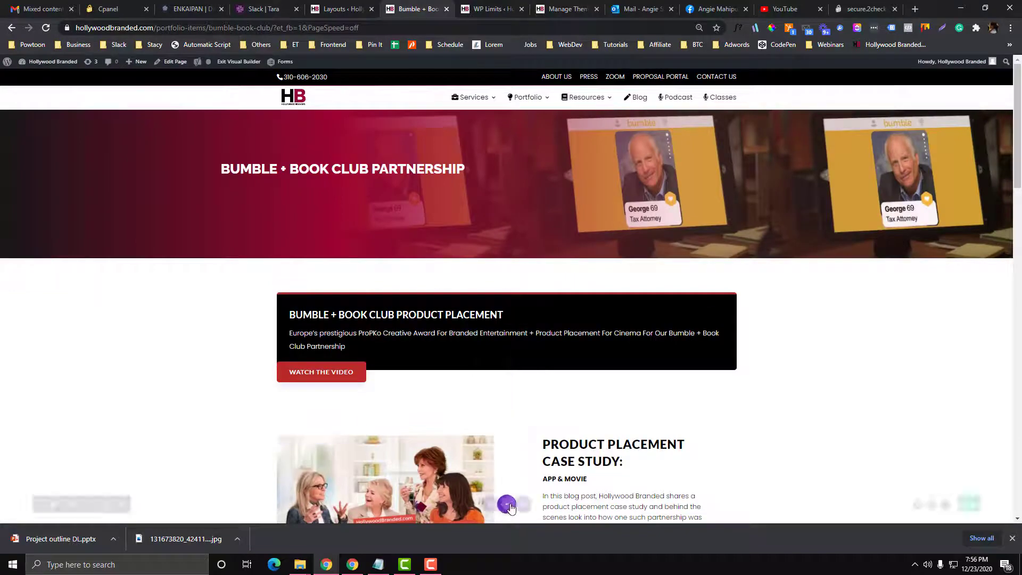
pyautogui.scroll(-15, 433, 395)
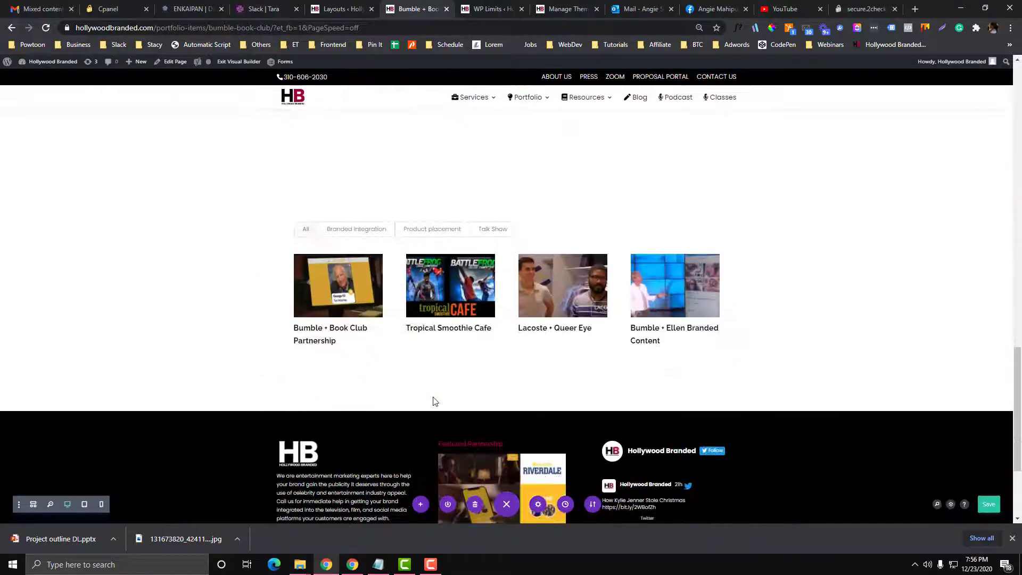
pyautogui.scroll(15, 463, 405)
pyautogui.hotkey('ctrl', 'Tab')
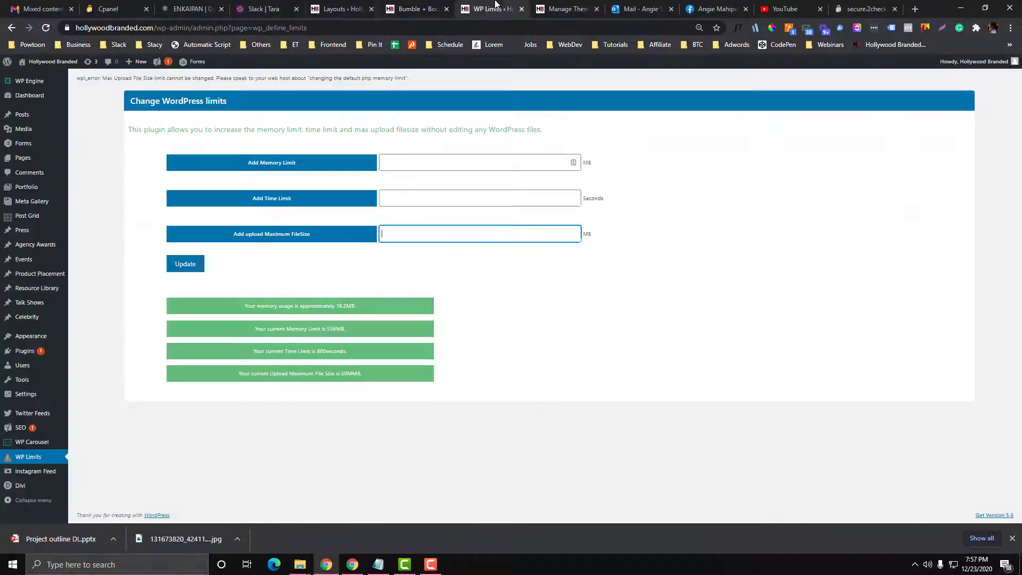
pyautogui.click(340, 8)
pyautogui.click(86, 166)
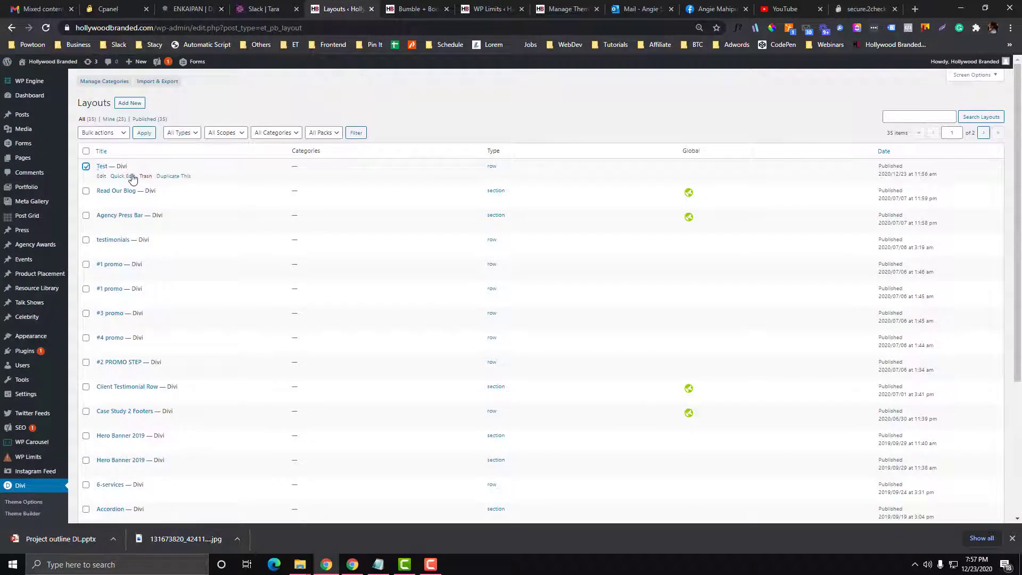
pyautogui.click(146, 176)
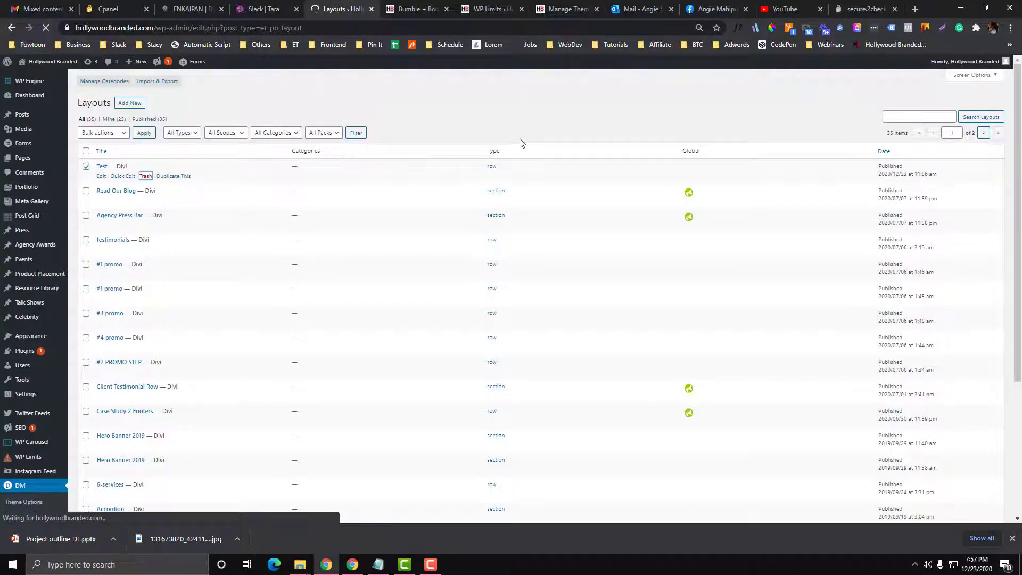
pyautogui.moveTo(564, 9); pyautogui.dragTo(492, 9)
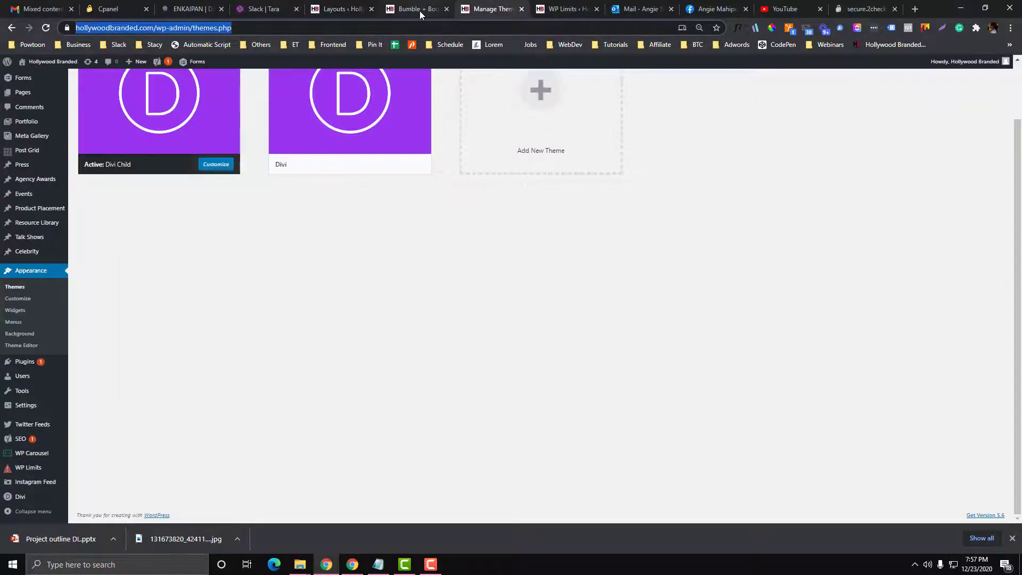
# Search Google for 'elegant themes layouts' and look over the results
pyautogui.write('elegant themes ')
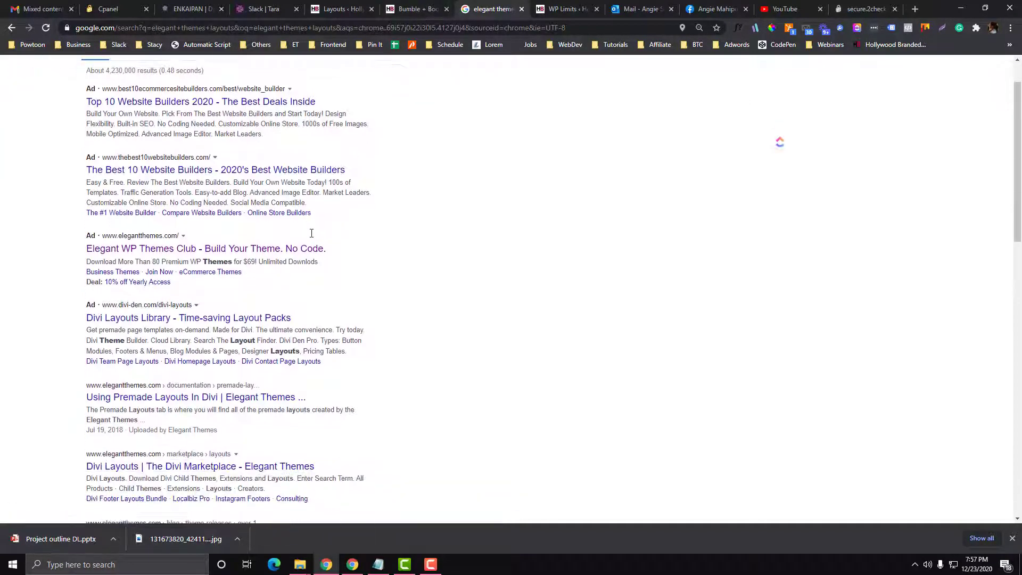
pyautogui.scroll(-1, 262, 342)
pyautogui.scroll(2, 255, 319)
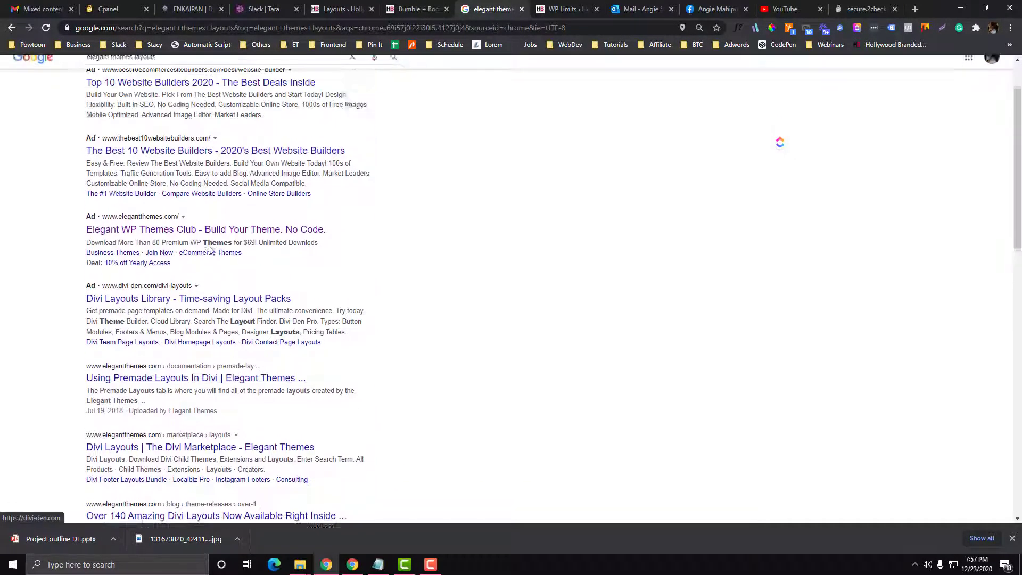
# Refine the search to 'contrusction layout elegant themes' and open the Elegant Themes result in a new tab
pyautogui.tripleClick(176, 84)
pyautogui.write('cont')
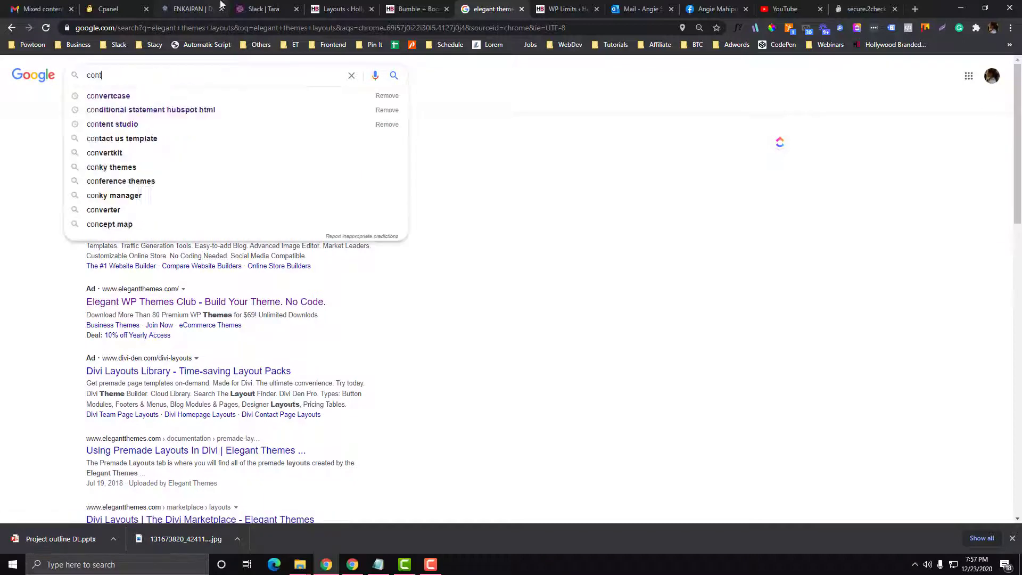
pyautogui.write('rusction la')
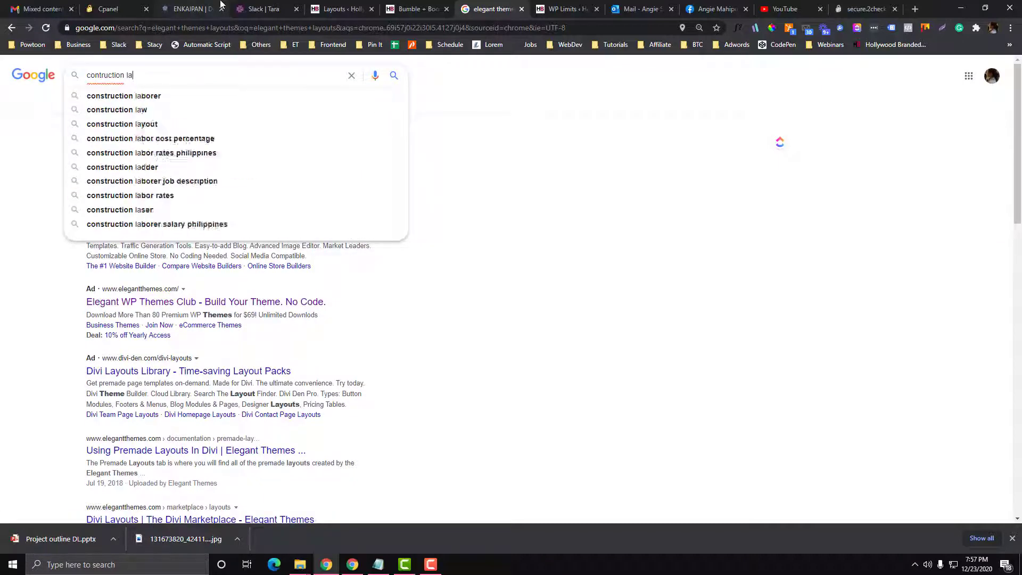
pyautogui.write('yout elegan')
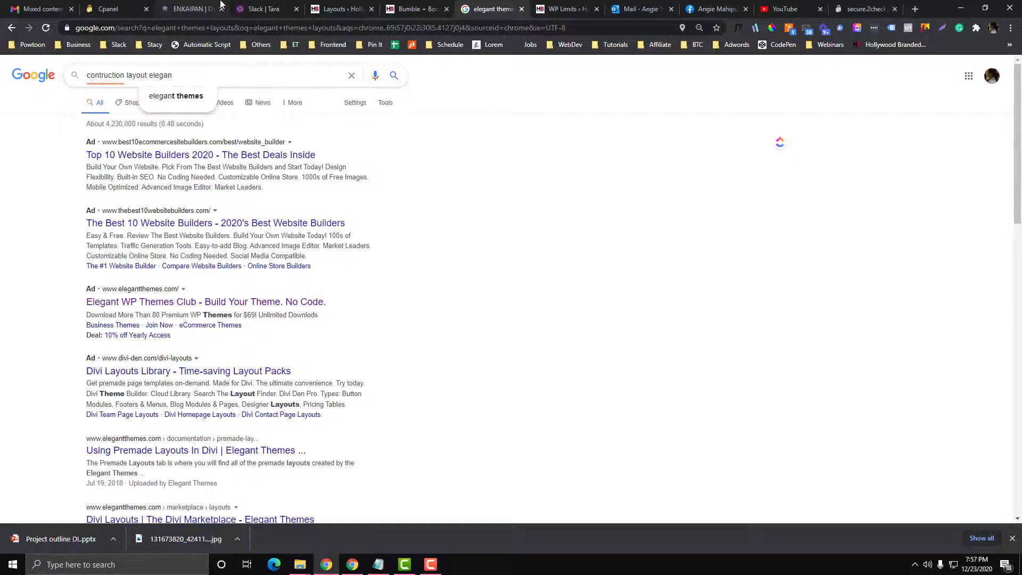
pyautogui.write('t themes')
pyautogui.press('Return')
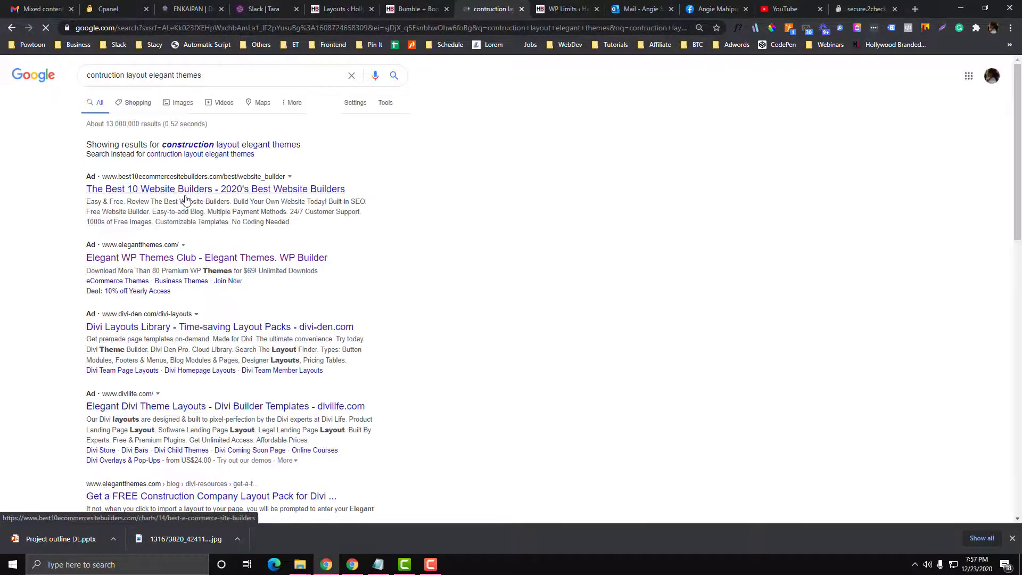
pyautogui.rightClick(187, 253)
pyautogui.click(200, 257)
pyautogui.scroll(-1, 200, 257)
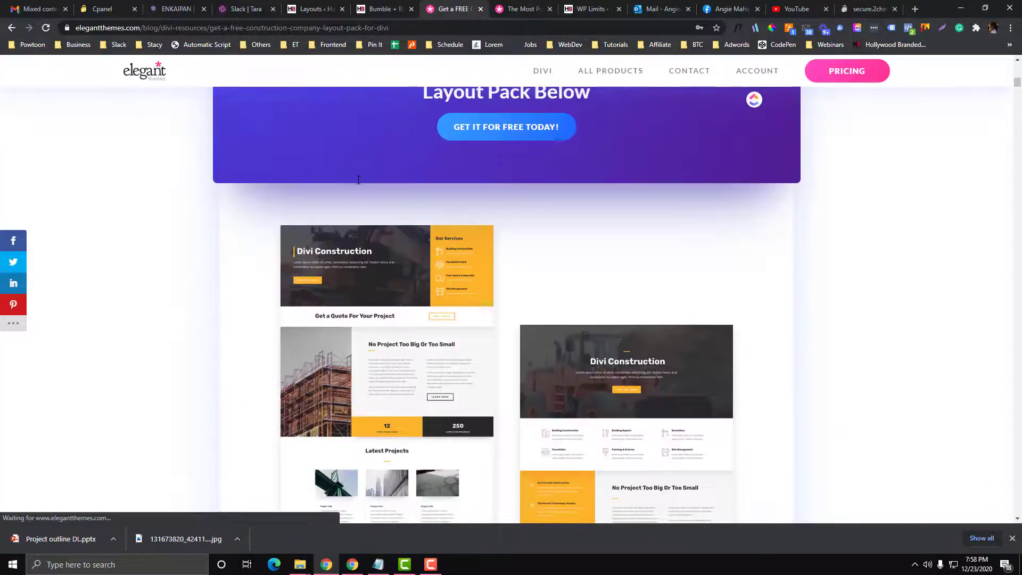
# Scroll through the free Divi construction layout pack blog post
pyautogui.scroll(-20, 356, 180)
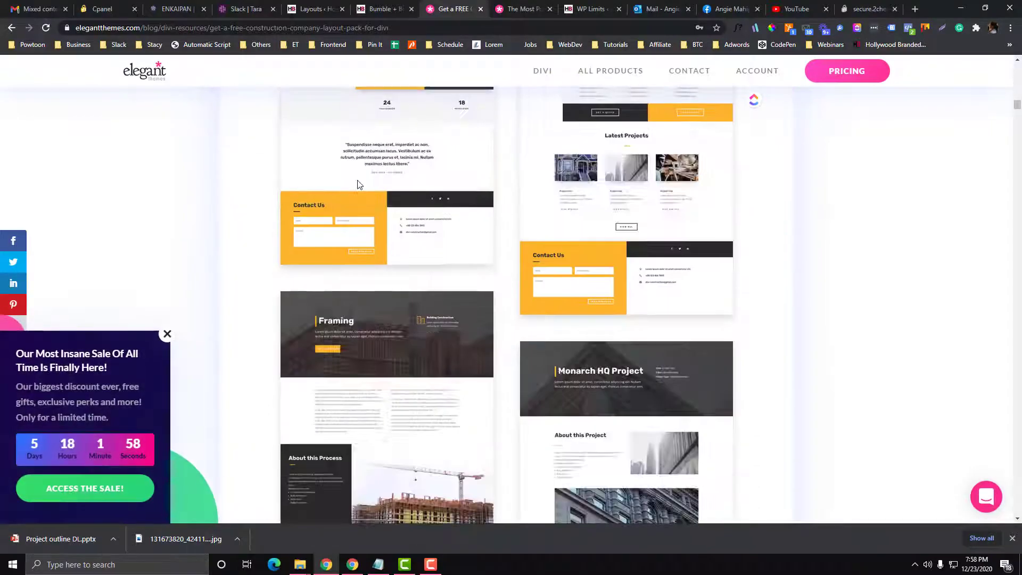
pyautogui.scroll(-20, 358, 184)
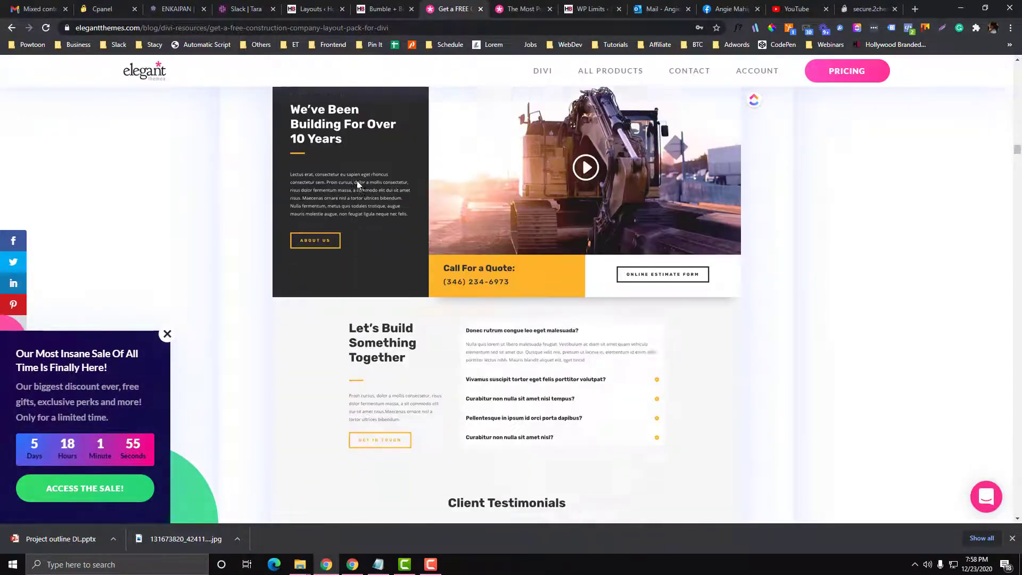
pyautogui.scroll(-20, 359, 185)
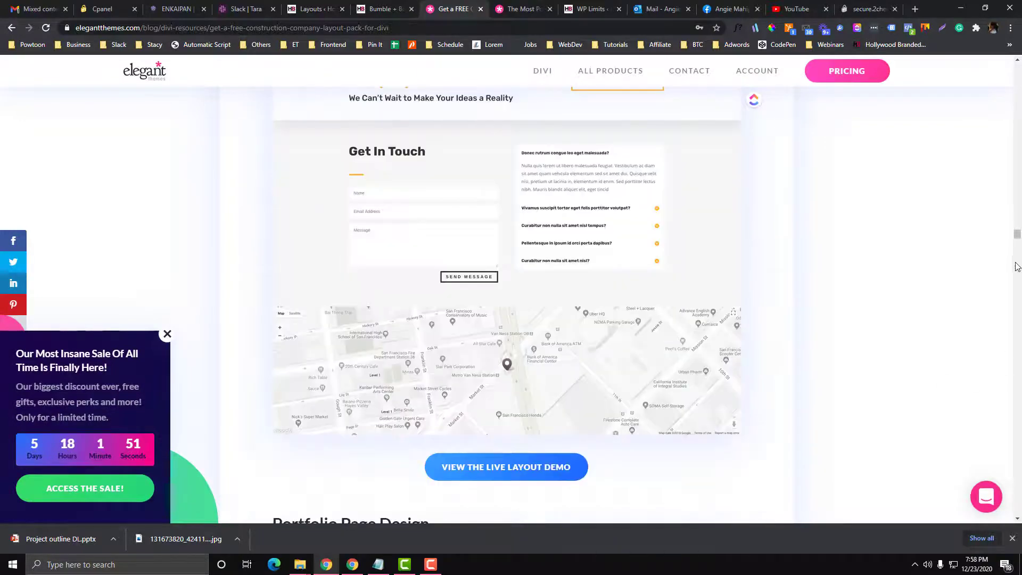
pyautogui.scroll(8, 1020, 270)
pyautogui.moveTo(1017, 229); pyautogui.dragTo(1018, 516)
# Browse the elegantthemes.com homepage, then return to the Bumble + Book Club page
pyautogui.click(529, 9)
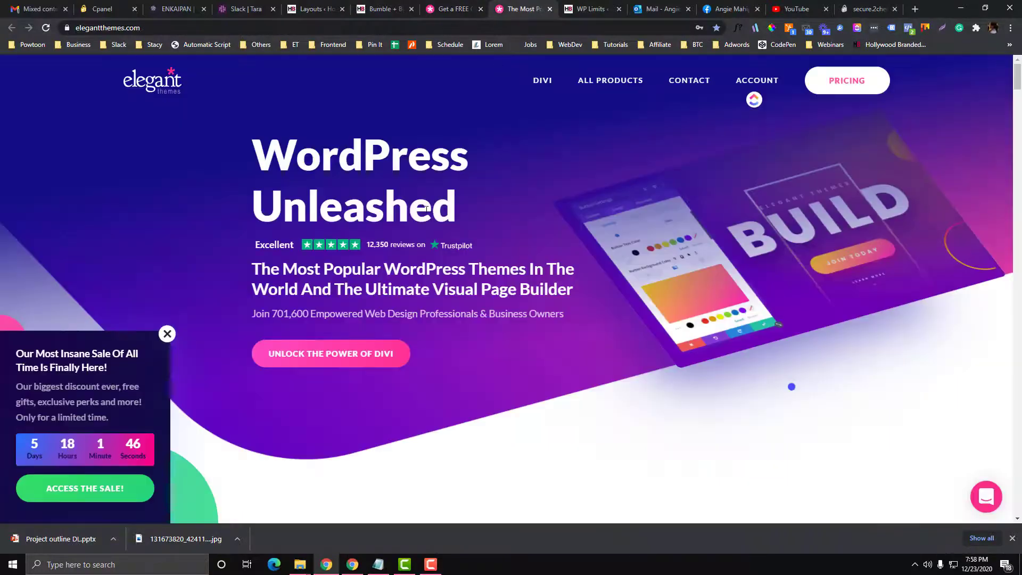
pyautogui.scroll(-12, 424, 214)
pyautogui.scroll(-10, 424, 214)
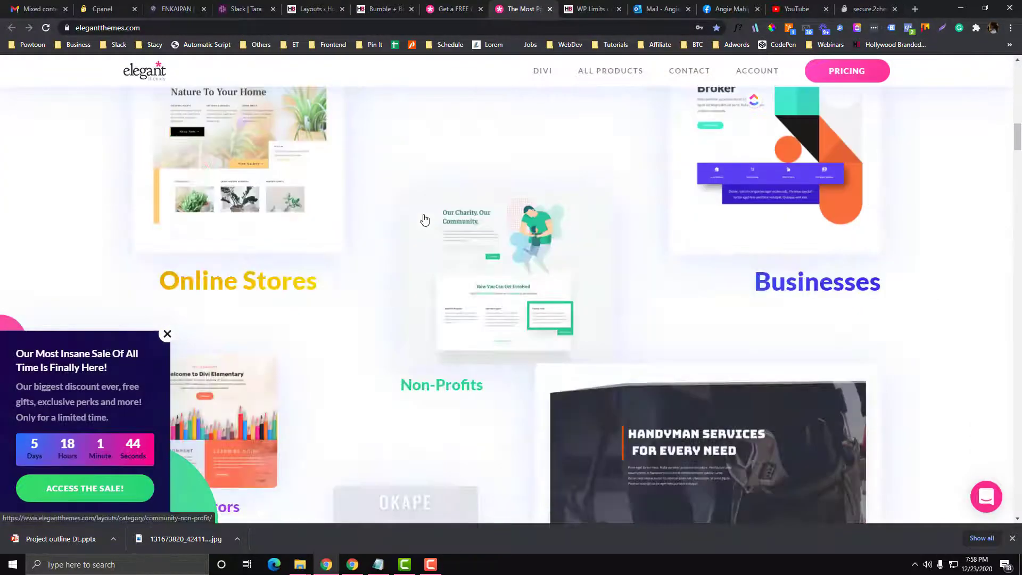
pyautogui.click(393, 9)
pyautogui.click(326, 8)
pyautogui.click(369, 11)
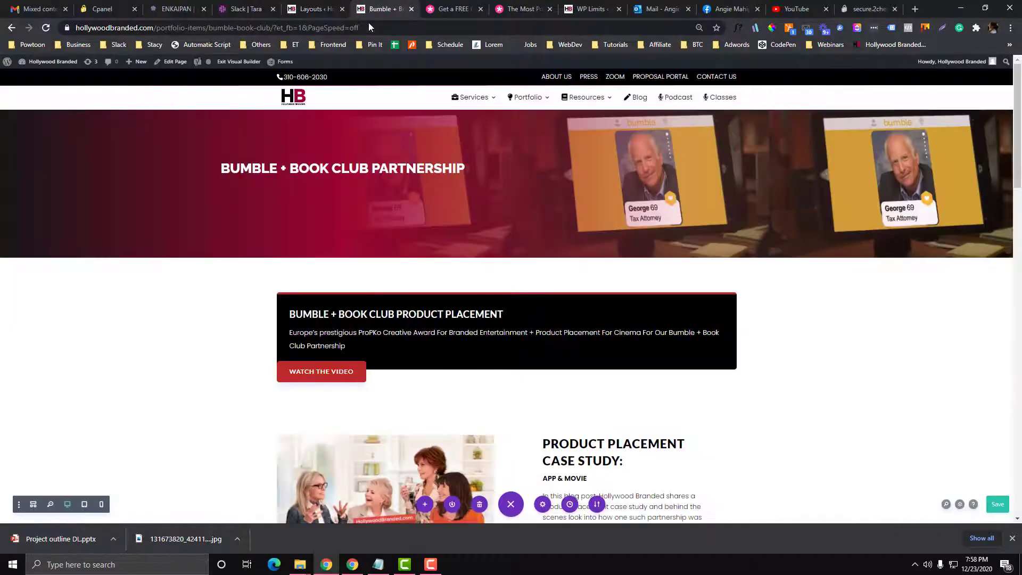
# View the Divi Library's Portability export and import options, then return to the 34-layout list
pyautogui.hotkey('ctrl', 'shift', 'Tab')
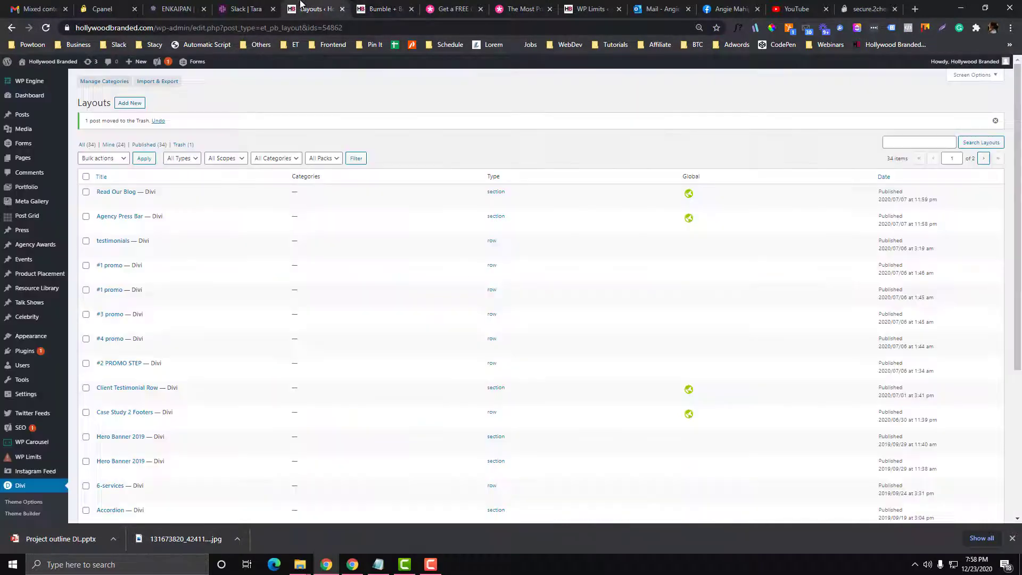
pyautogui.click(152, 85)
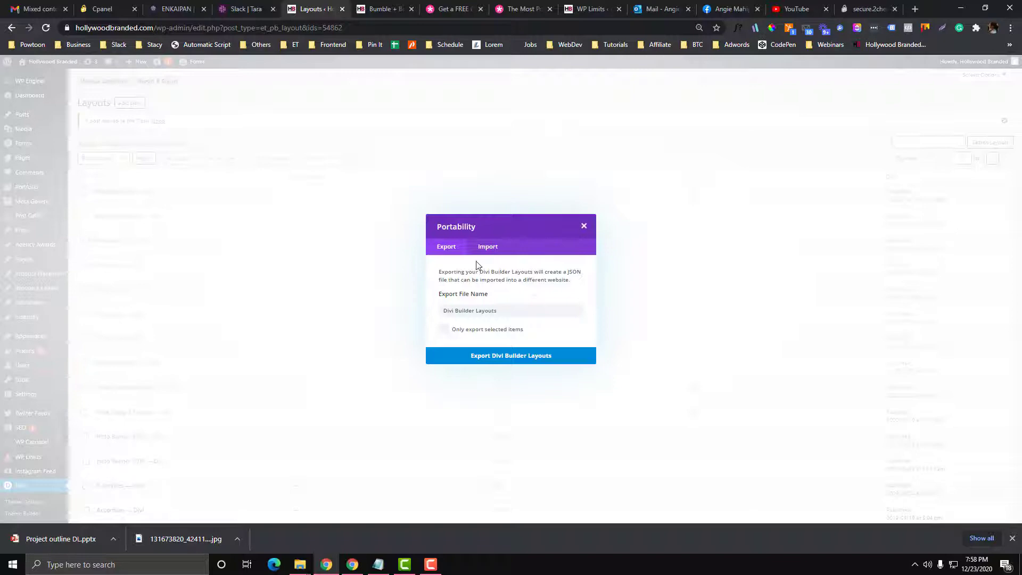
pyautogui.click(482, 247)
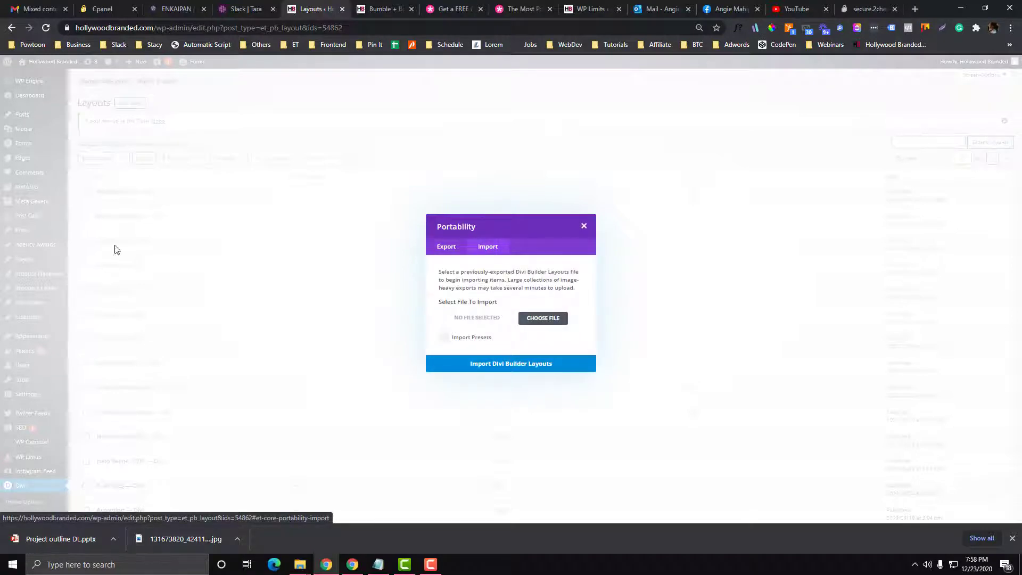
pyautogui.click(584, 225)
pyautogui.hotkey('ctrl', 'Tab')
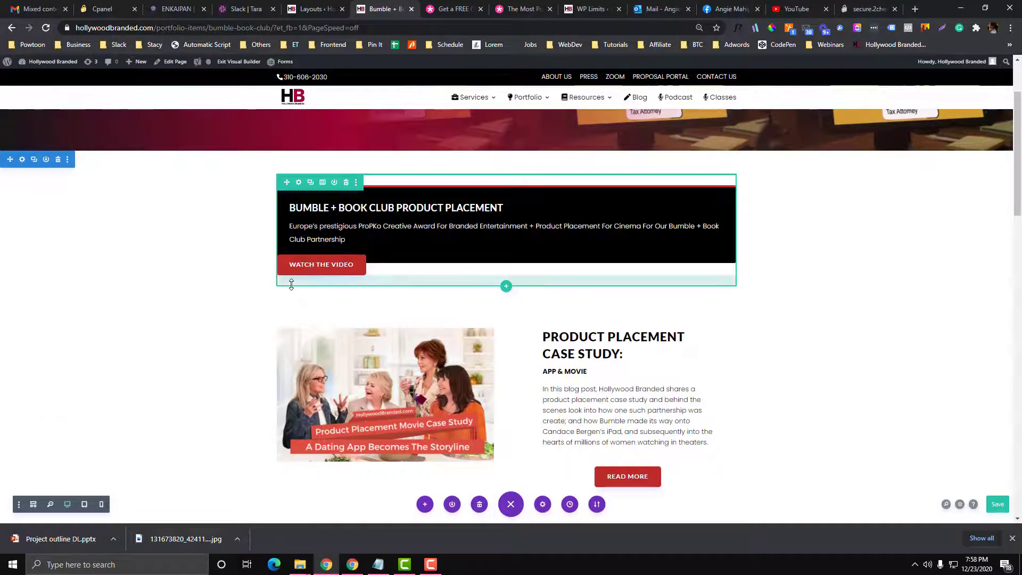
pyautogui.click(298, 8)
pyautogui.scroll(-10, 53, 426)
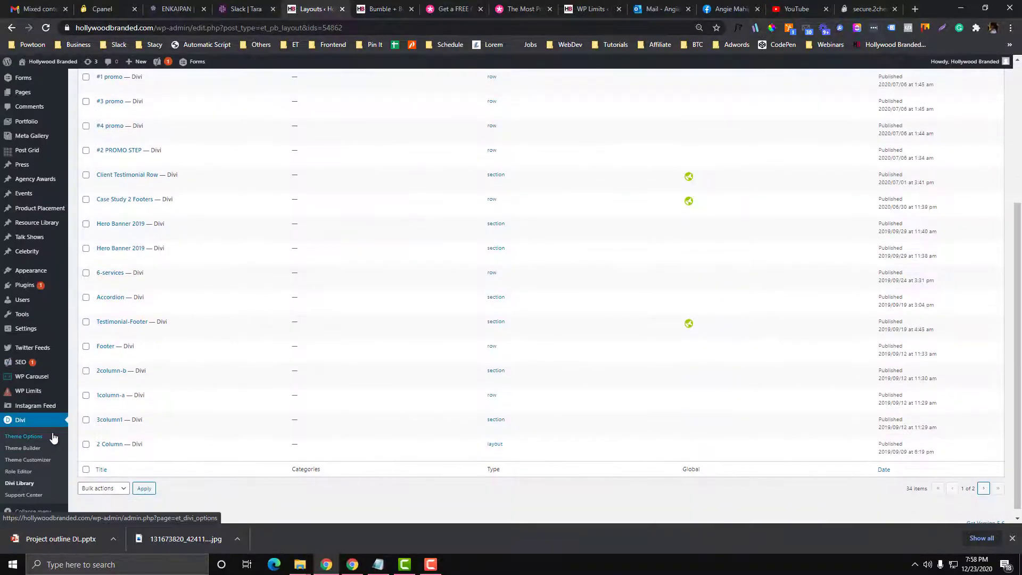
# In the Divi Role Editor, set Add From Library to Disabled for the SEO Manager role
pyautogui.click(17, 473)
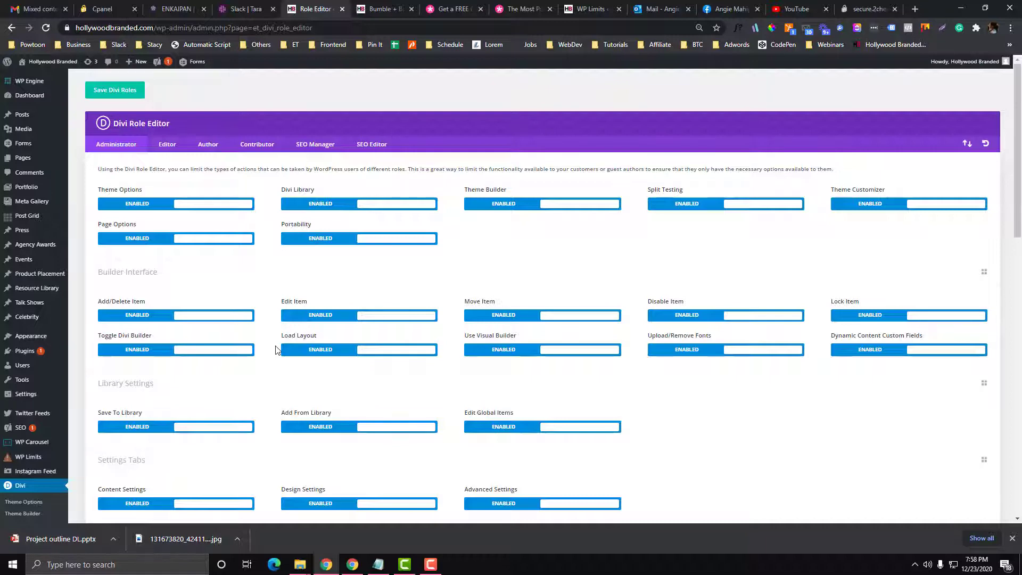
pyautogui.click(302, 144)
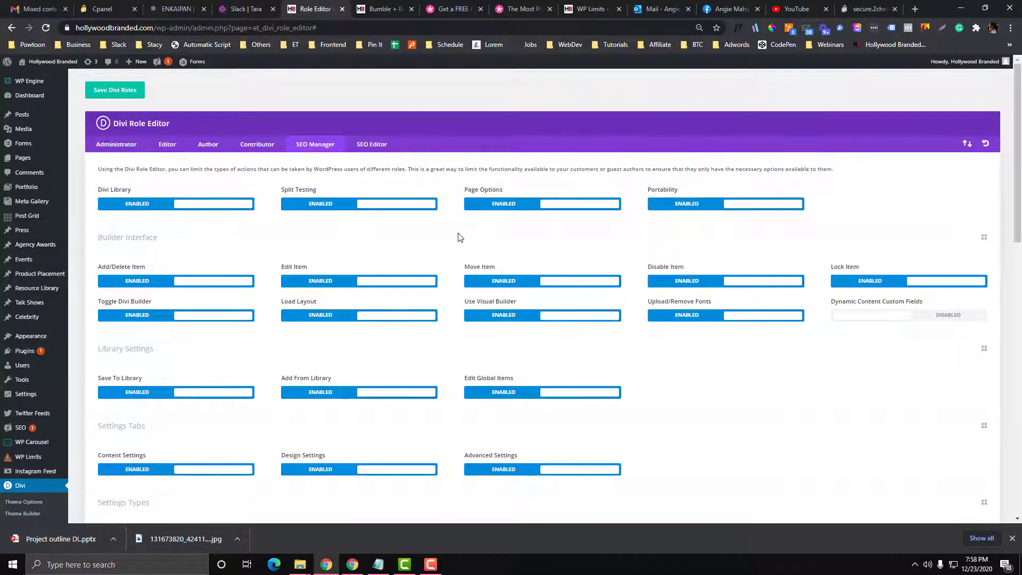
pyautogui.scroll(-2, 460, 238)
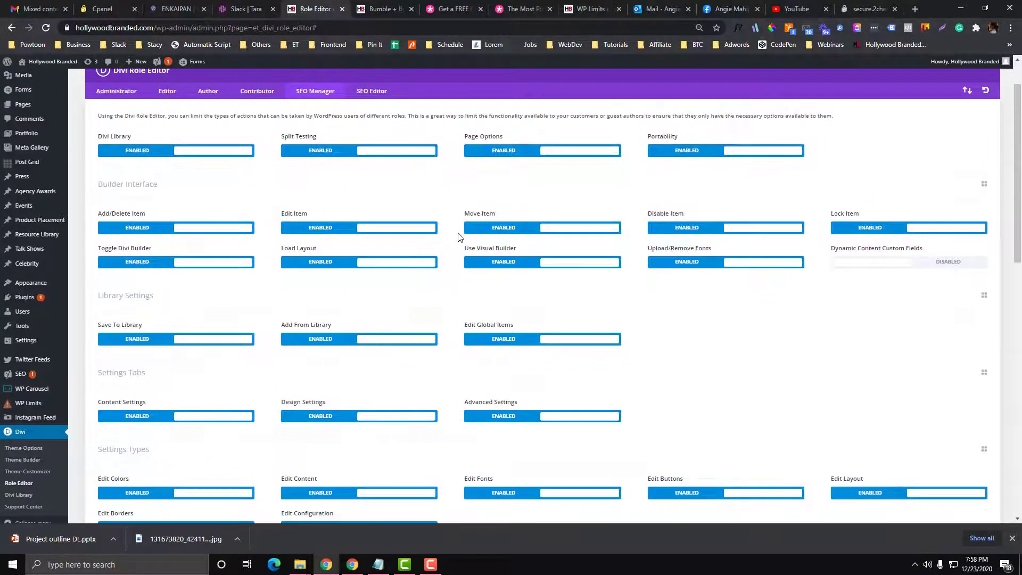
pyautogui.scroll(2, 321, 243)
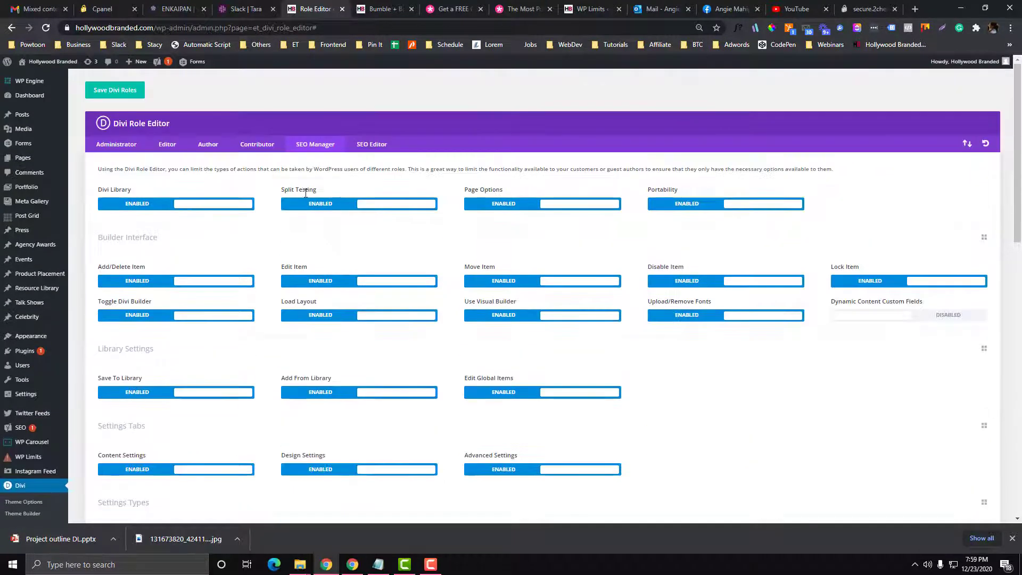
pyautogui.scroll(-2, 278, 264)
pyautogui.click(319, 285)
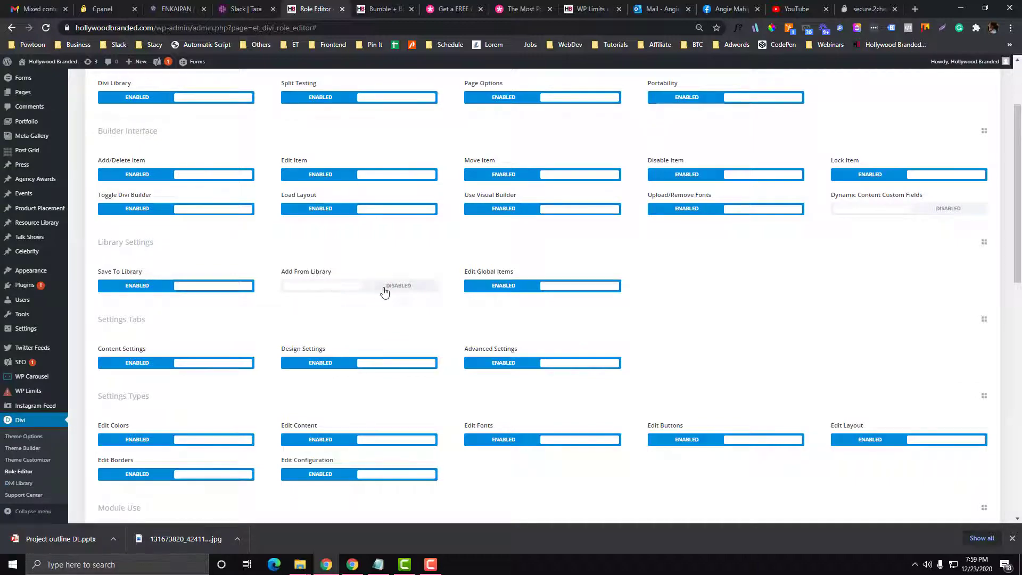
pyautogui.scroll(-8, 385, 291)
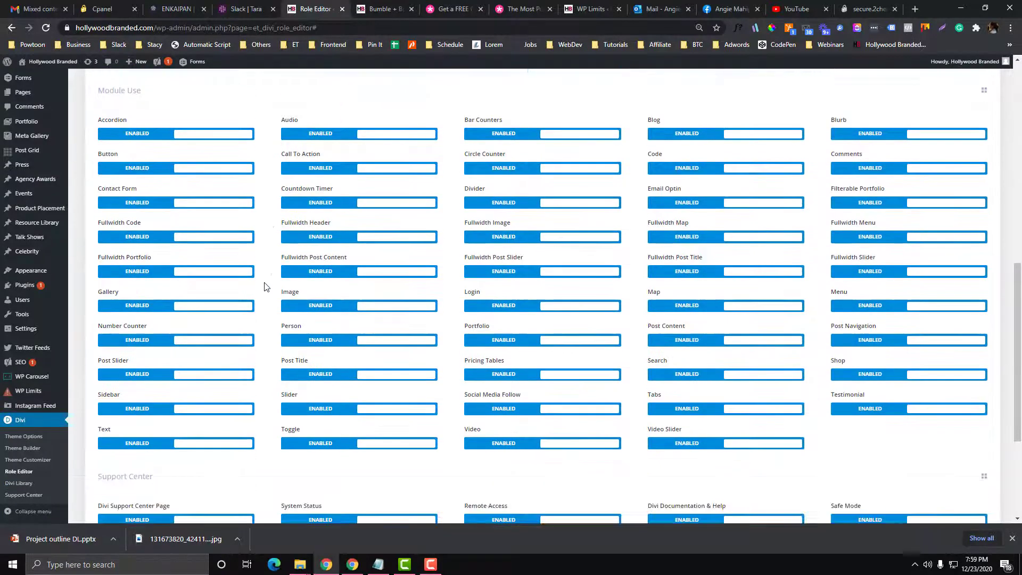
pyautogui.scroll(-4, 266, 290)
pyautogui.scroll(4, 272, 269)
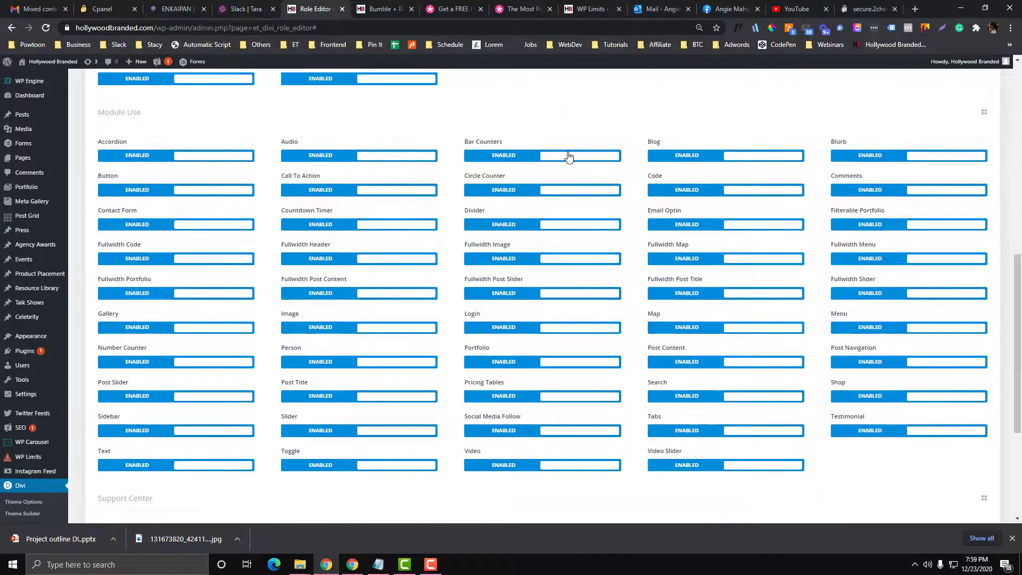
pyautogui.scroll(-4, 471, 240)
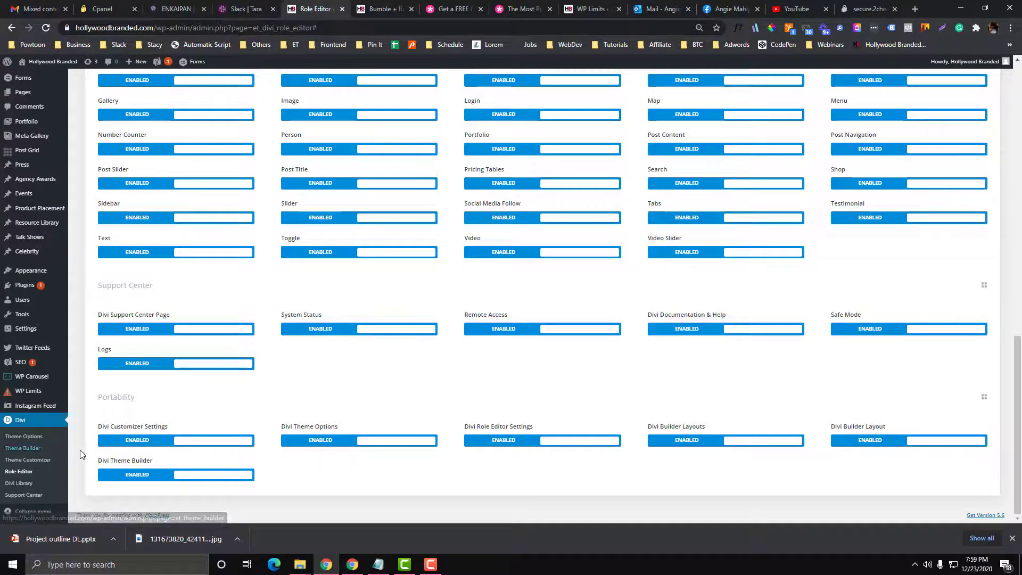
pyautogui.rightClick(49, 465)
pyautogui.click(85, 328)
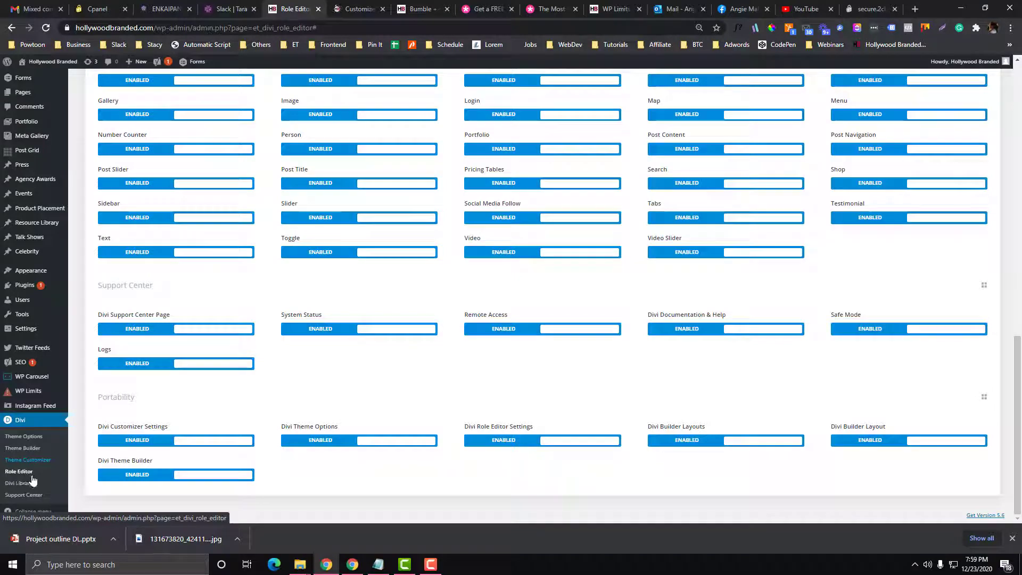
pyautogui.scroll(5, 351, 362)
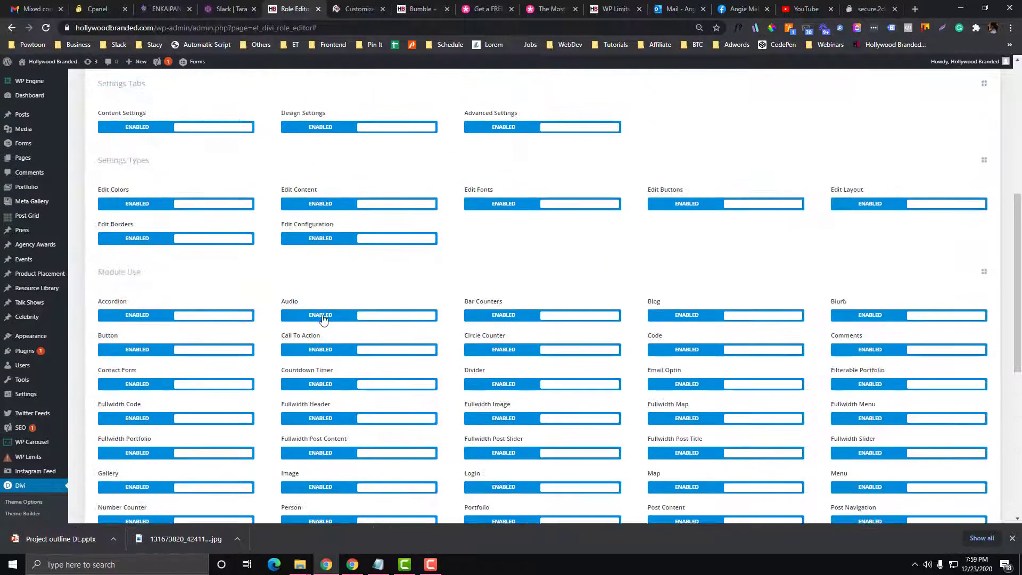
pyautogui.scroll(15, 376, 307)
pyautogui.scroll(-20, 376, 307)
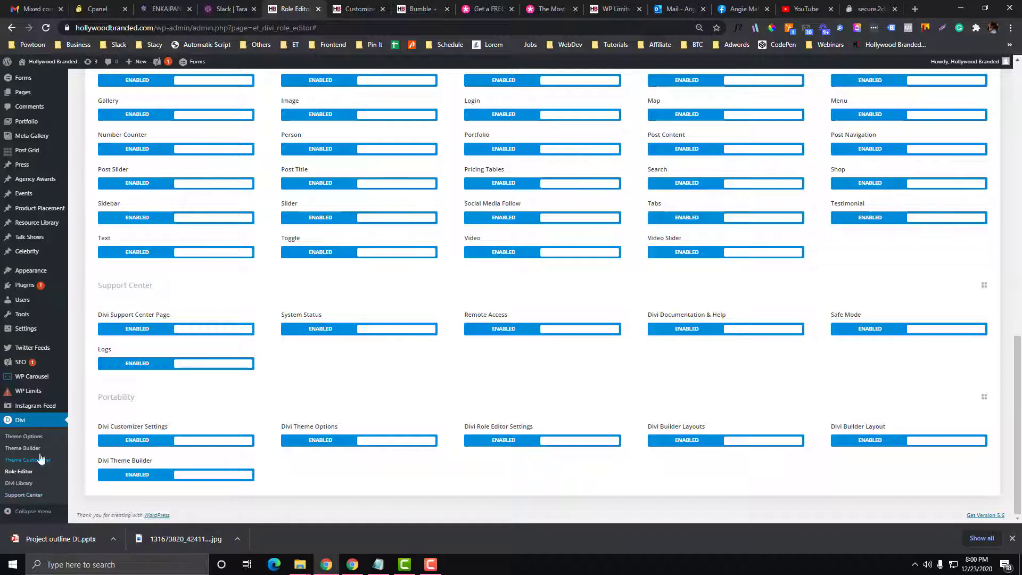
# Look through the customizer's General Settings and Header & Navigation > Header Format options
pyautogui.click(362, 7)
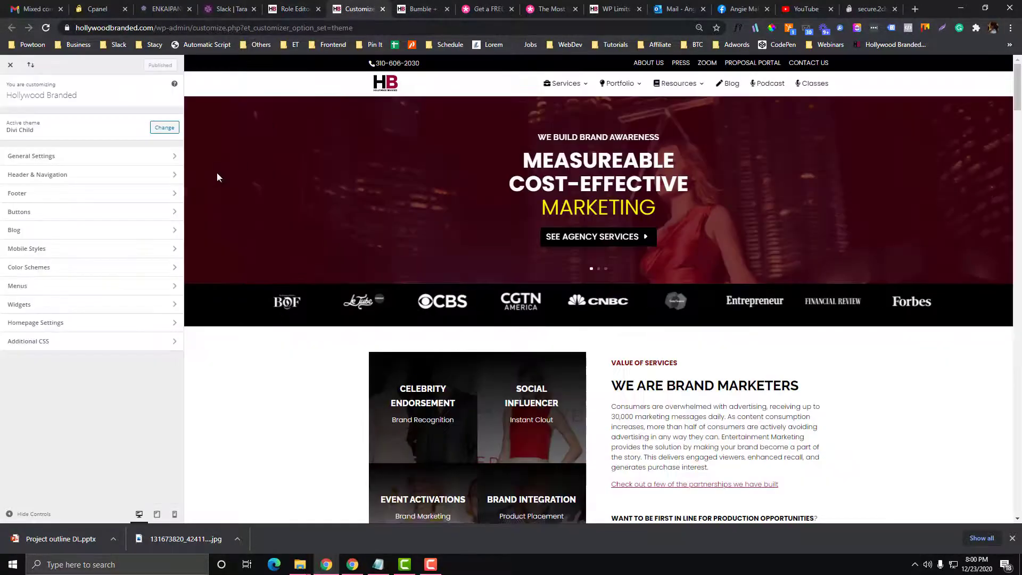
pyautogui.click(99, 159)
pyautogui.click(16, 95)
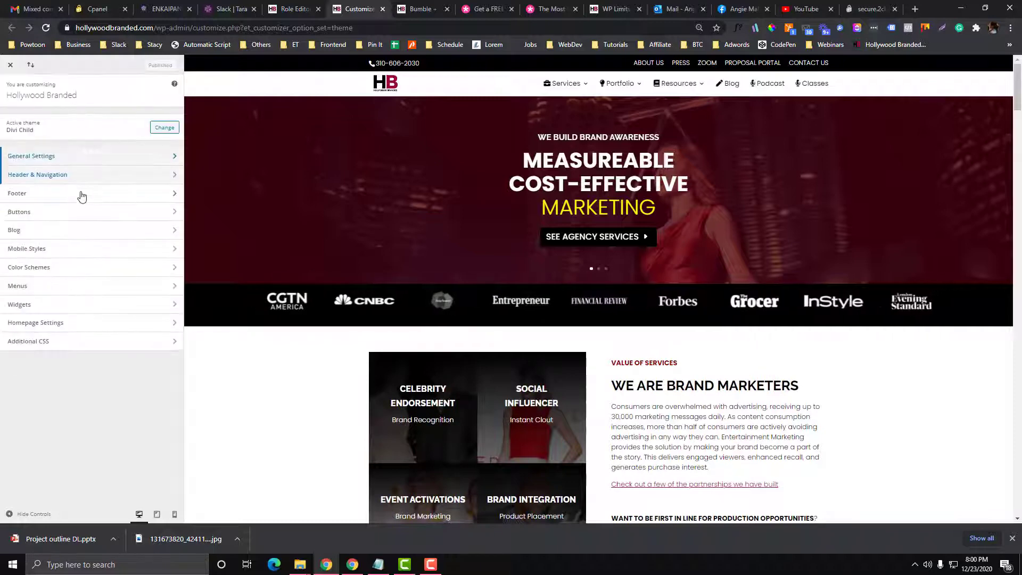
pyautogui.click(85, 178)
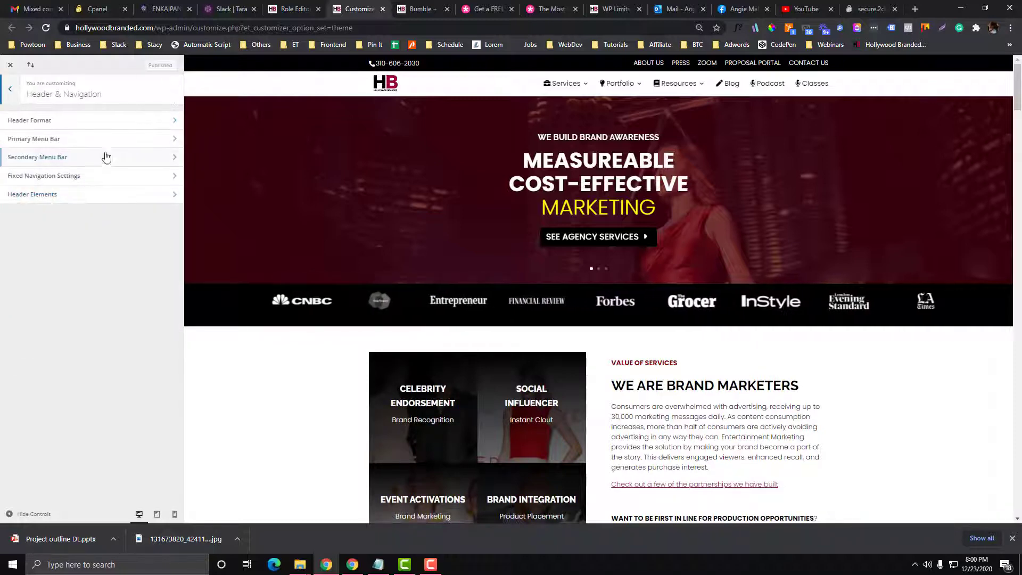
pyautogui.click(103, 120)
pyautogui.click(10, 91)
pyautogui.click(4, 92)
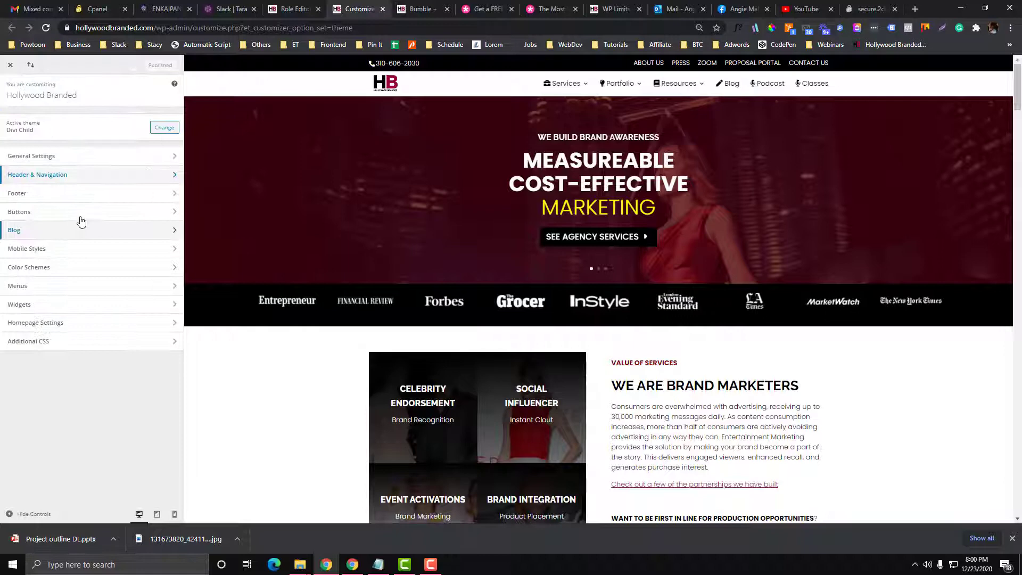
# Change the Buttons Style text size from 20 to 16
pyautogui.click(82, 211)
pyautogui.click(93, 122)
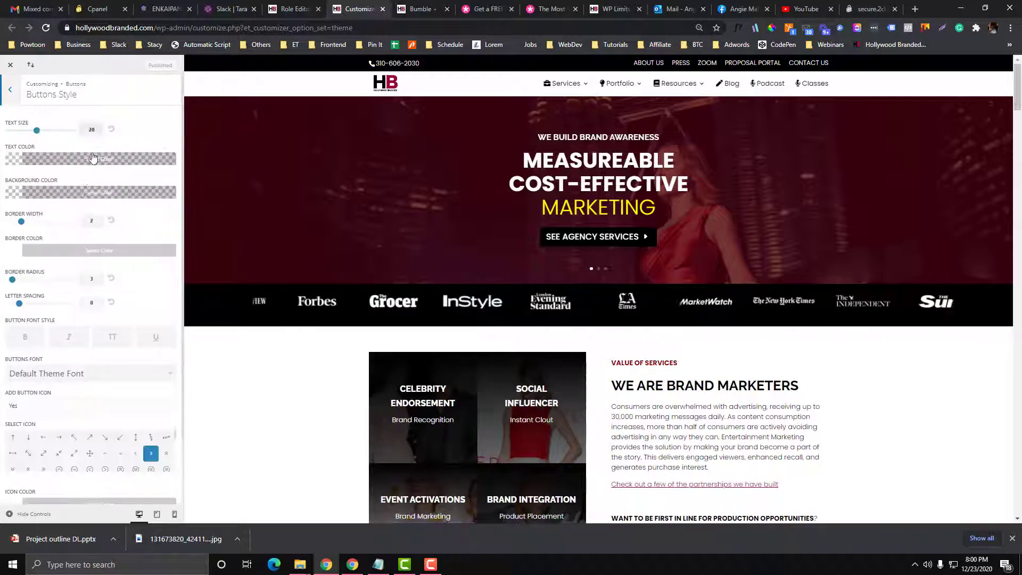
pyautogui.moveTo(37, 132); pyautogui.dragTo(33, 131)
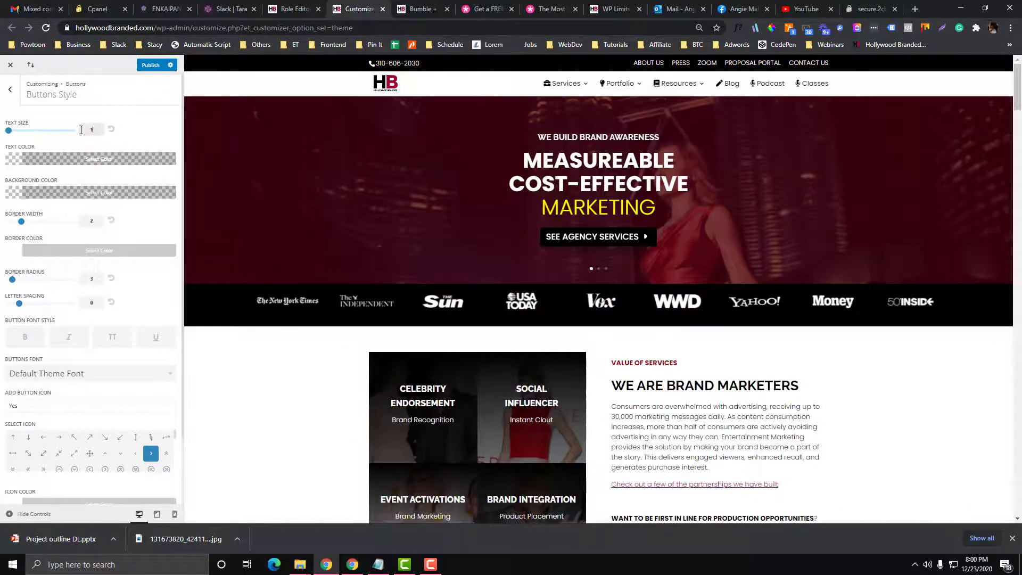
pyautogui.write('6')
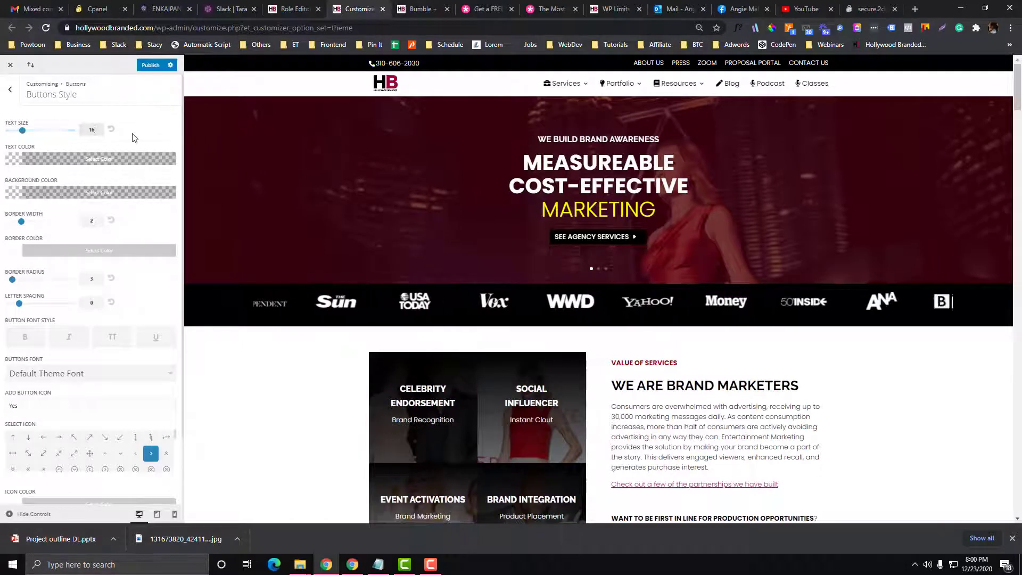
pyautogui.press('Escape')
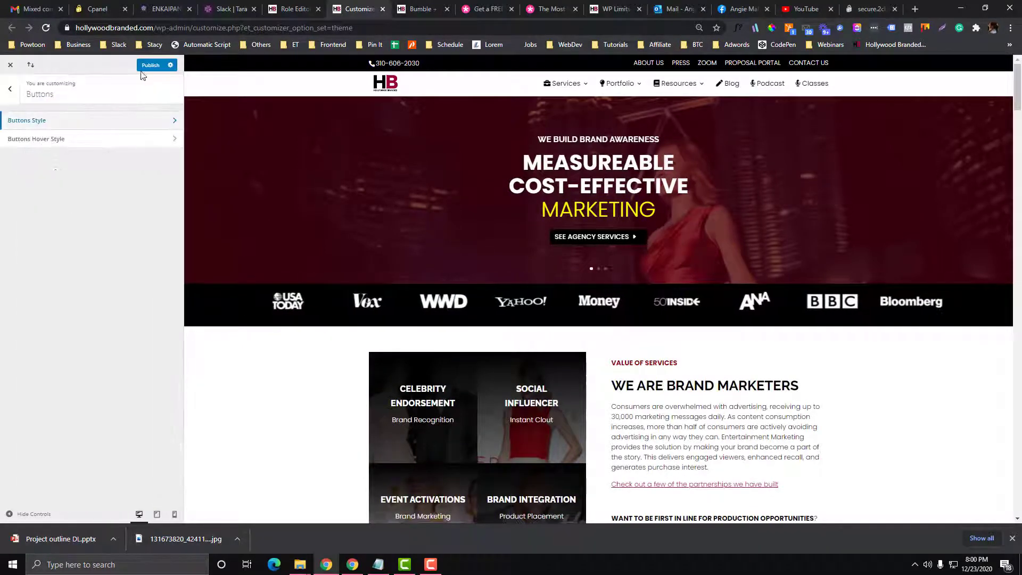
# Publish the button text size change and preview Clients as the static homepage
pyautogui.click(143, 66)
pyautogui.click(9, 89)
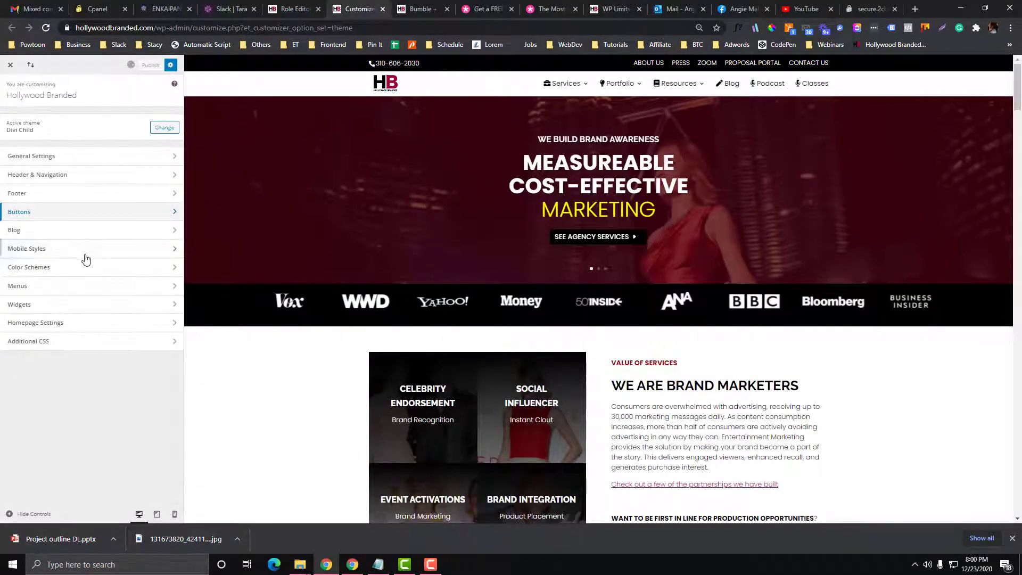
pyautogui.click(64, 323)
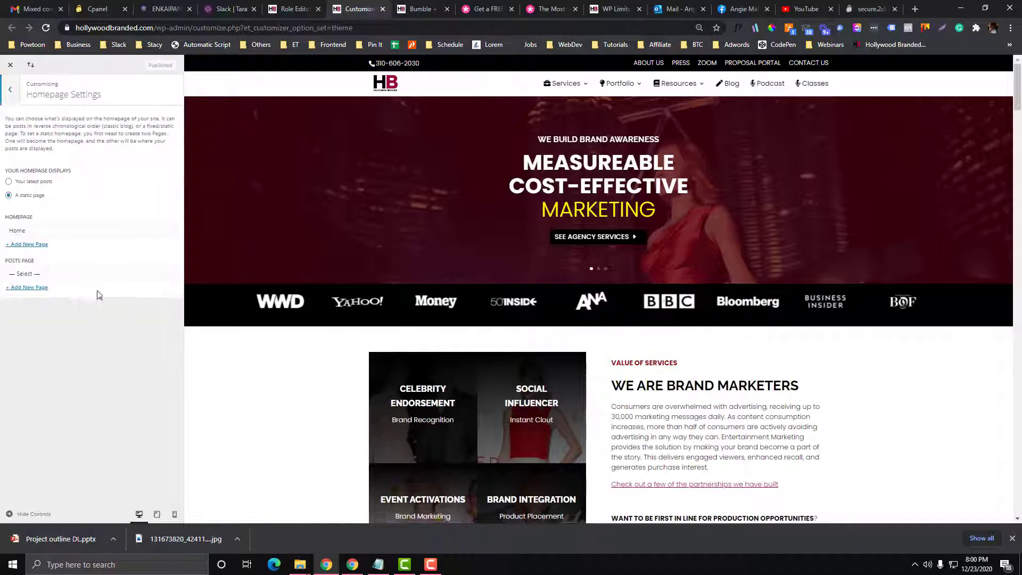
pyautogui.click(34, 231)
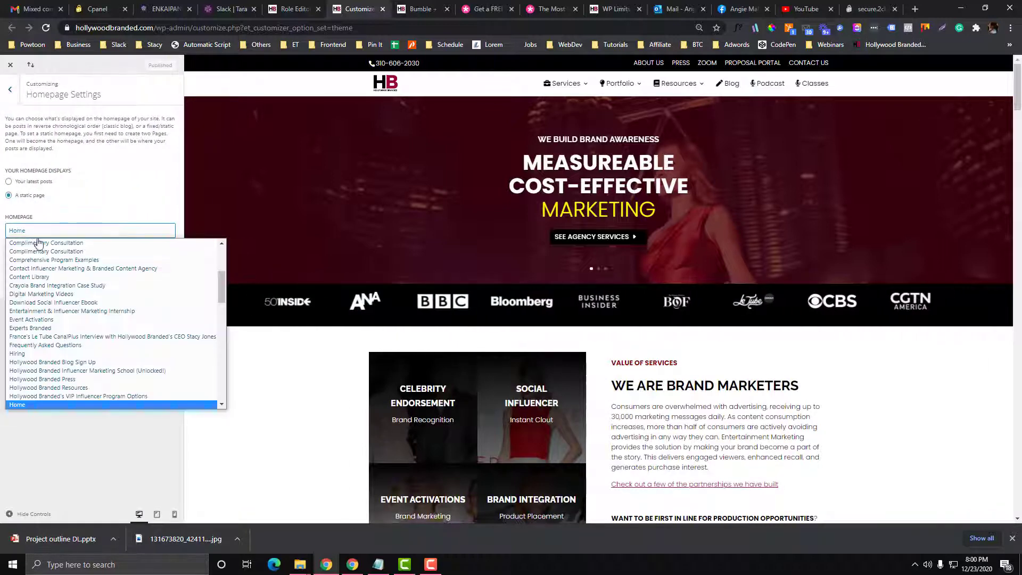
pyautogui.scroll(-3, 45, 292)
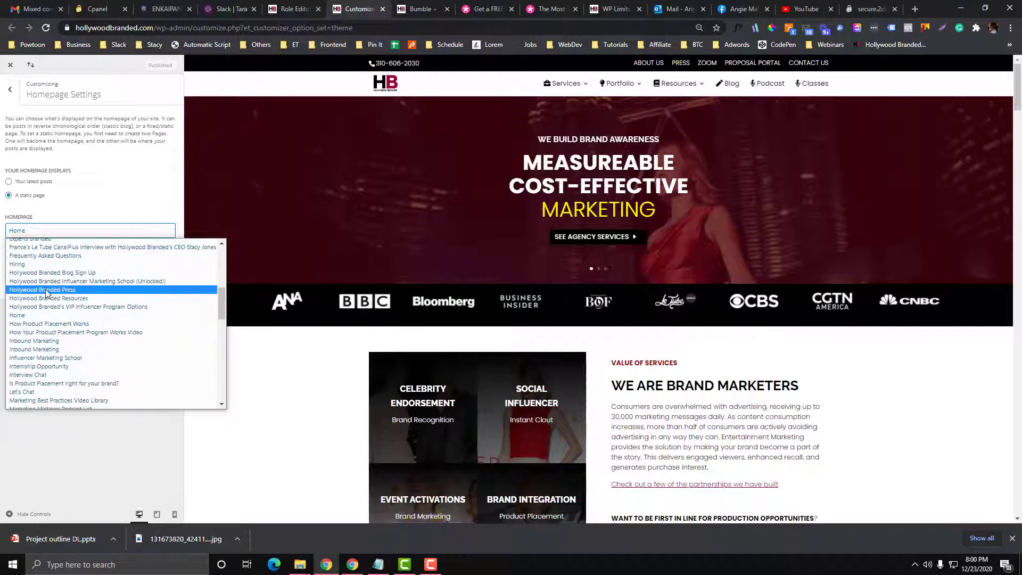
pyautogui.scroll(5, 45, 292)
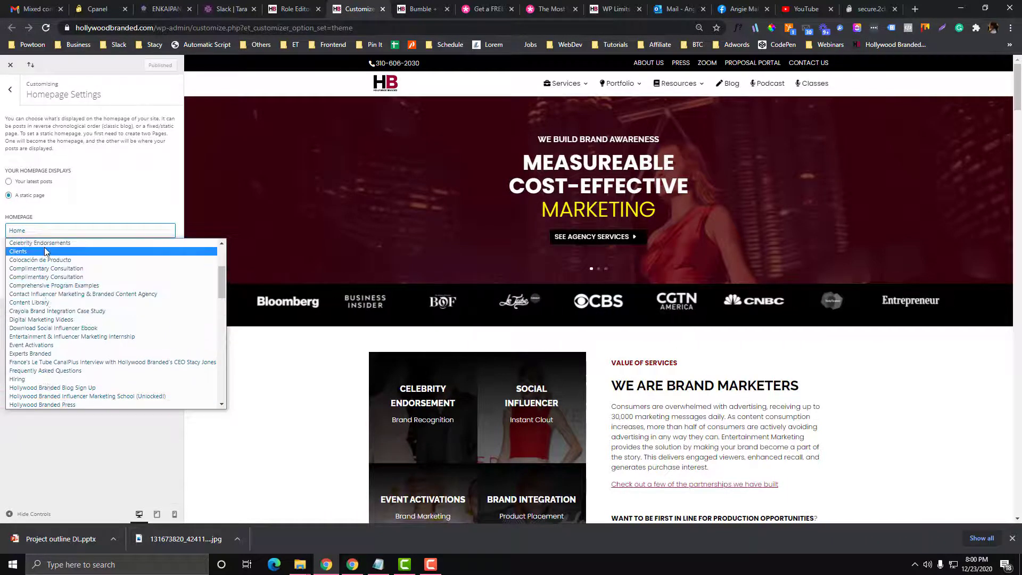
pyautogui.click(45, 251)
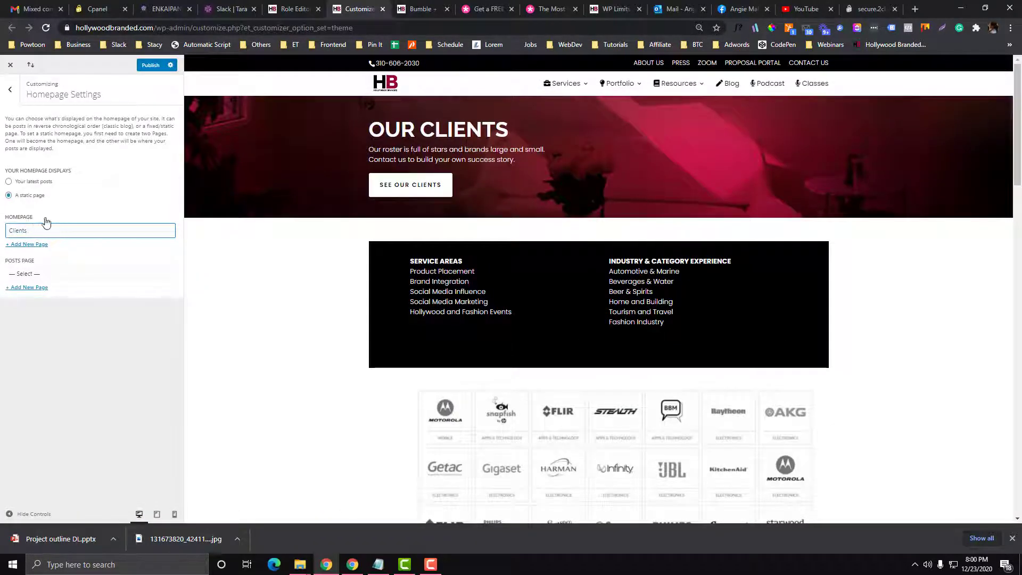
# Set the static homepage back to Home
pyautogui.click(51, 233)
pyautogui.scroll(-10, 61, 338)
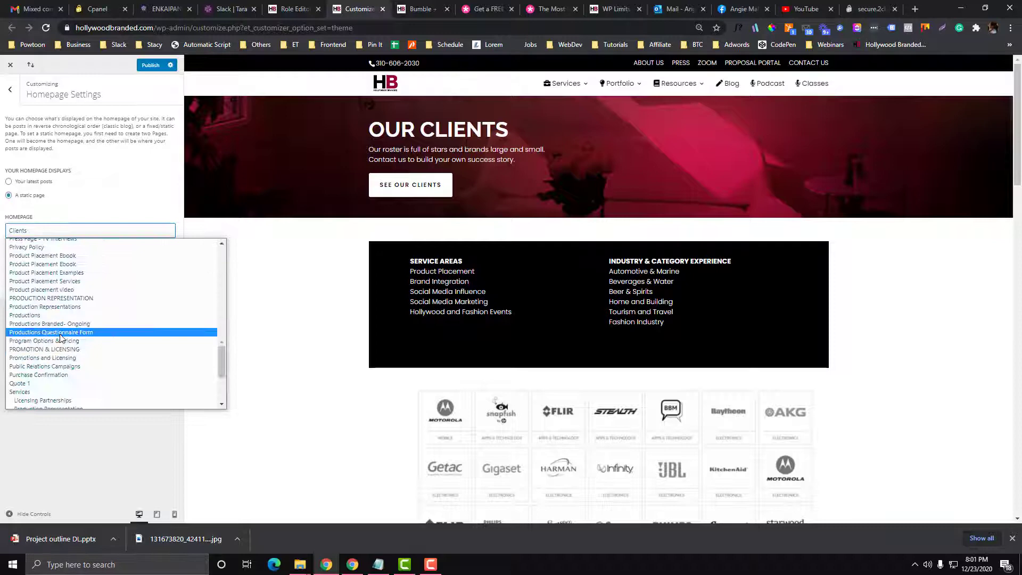
pyautogui.scroll(15, 60, 319)
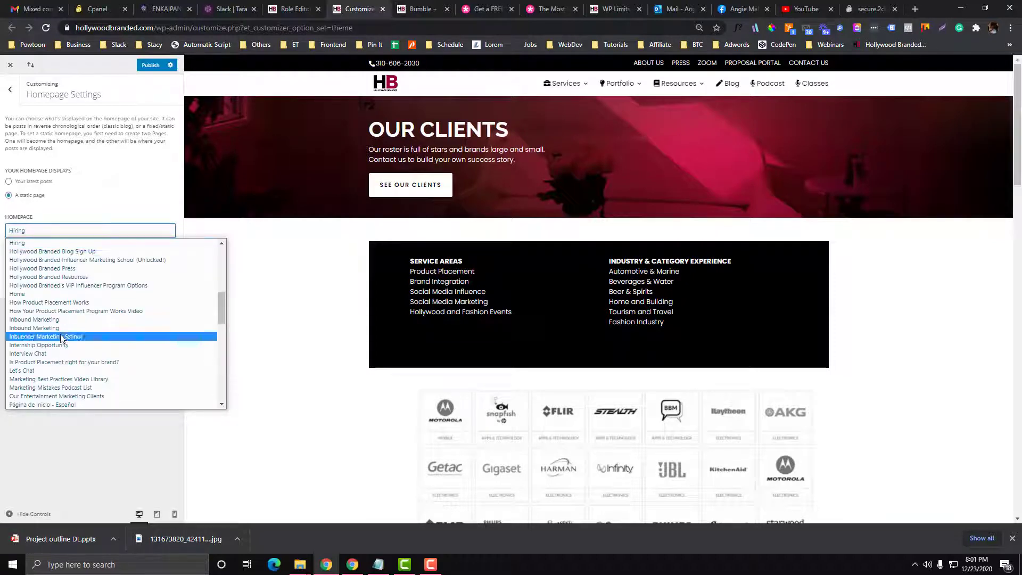
pyautogui.scroll(-3, 60, 280)
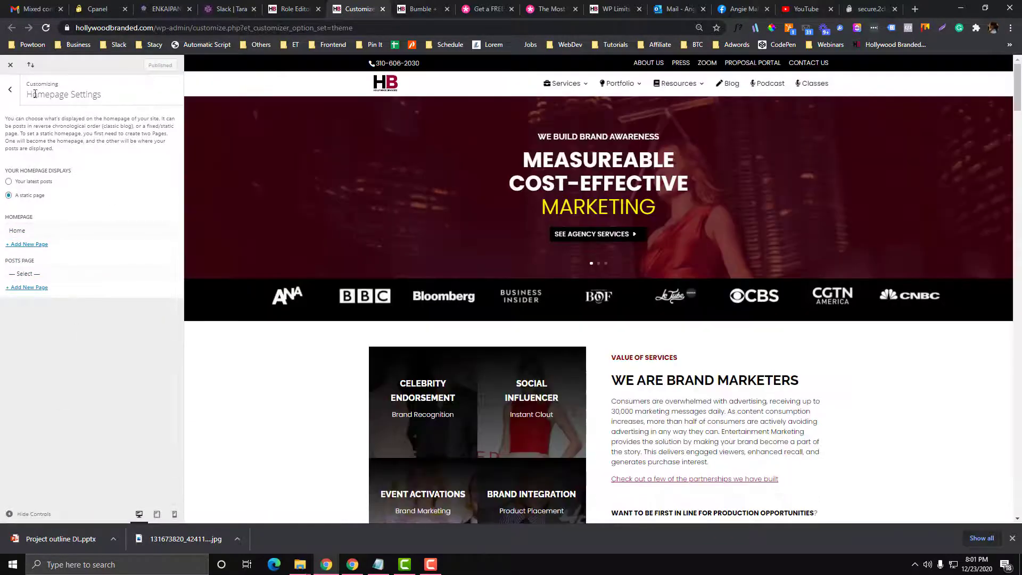
# Leave the customizer for the Role Editor tab, then go to Divi > Theme Options
pyautogui.click(10, 89)
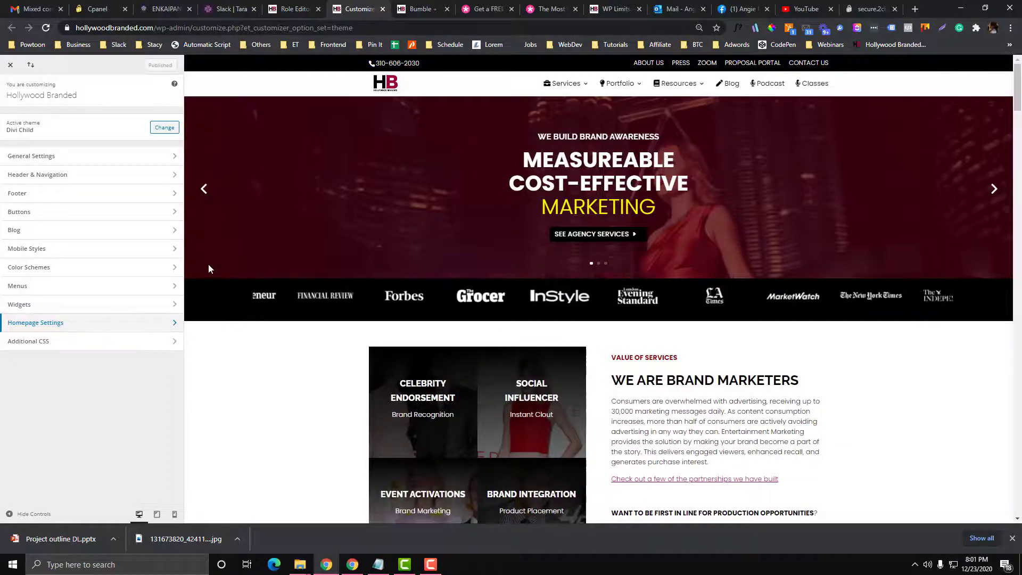
pyautogui.click(305, 4)
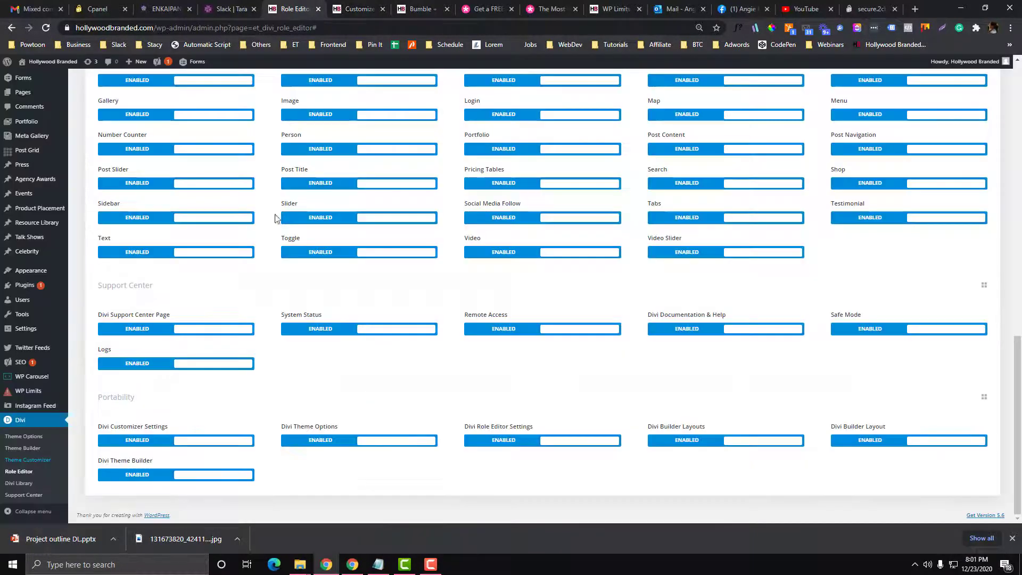
pyautogui.scroll(4, 272, 250)
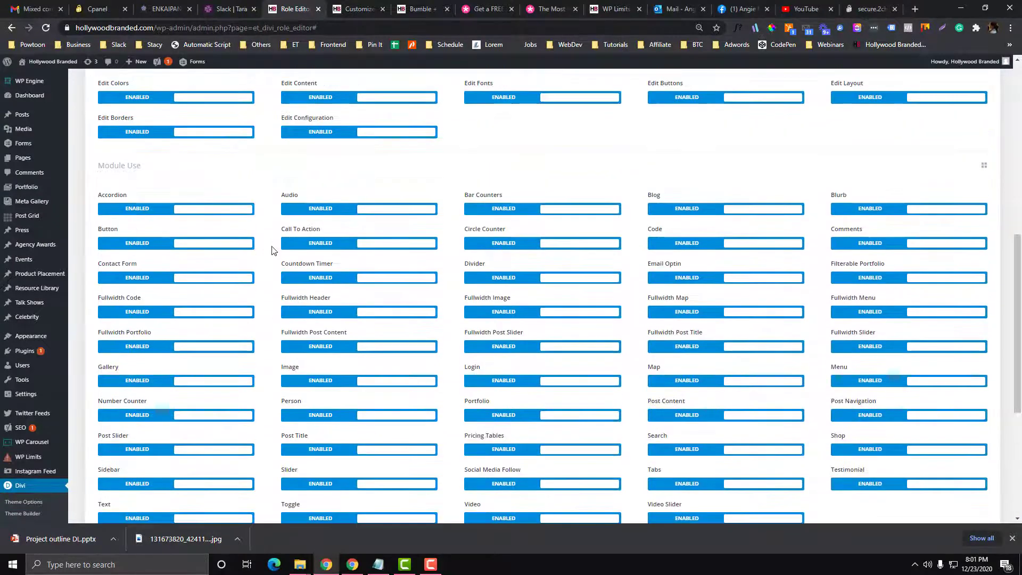
pyautogui.scroll(-5, 272, 250)
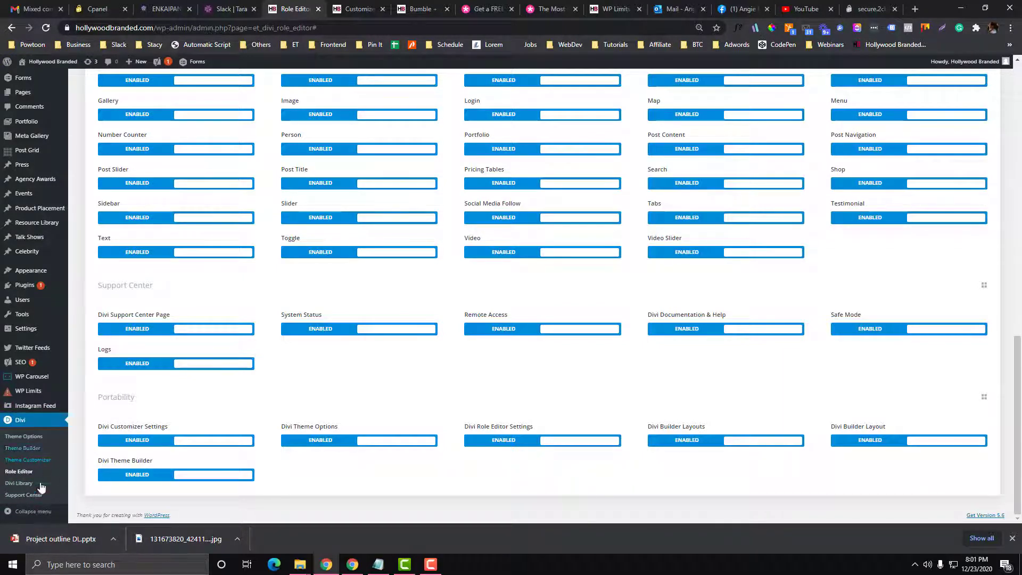
pyautogui.click(21, 440)
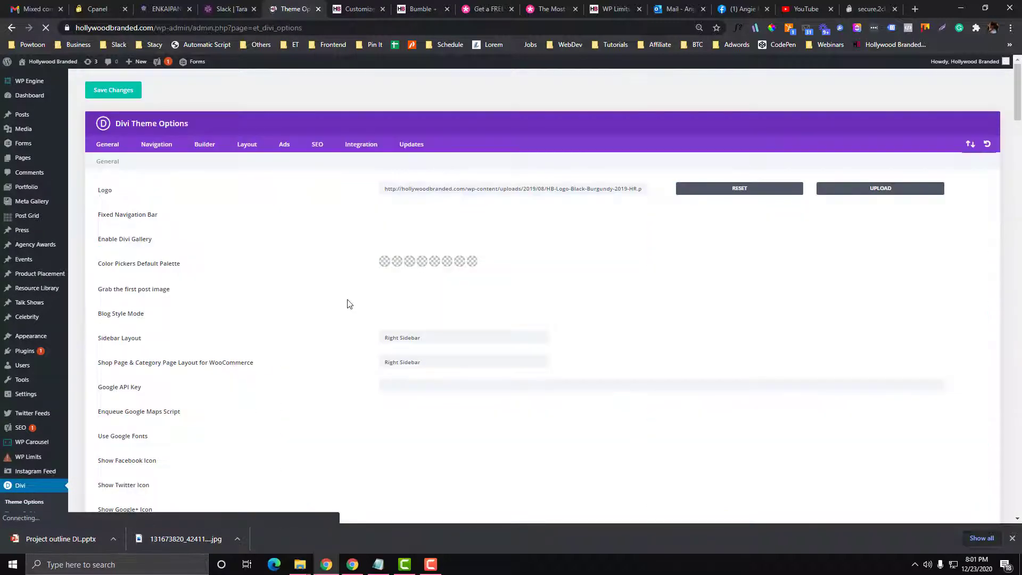
# Scroll down to the Custom CSS code box and place the cursor in it
pyautogui.scroll(-20, 346, 302)
pyautogui.click(455, 353)
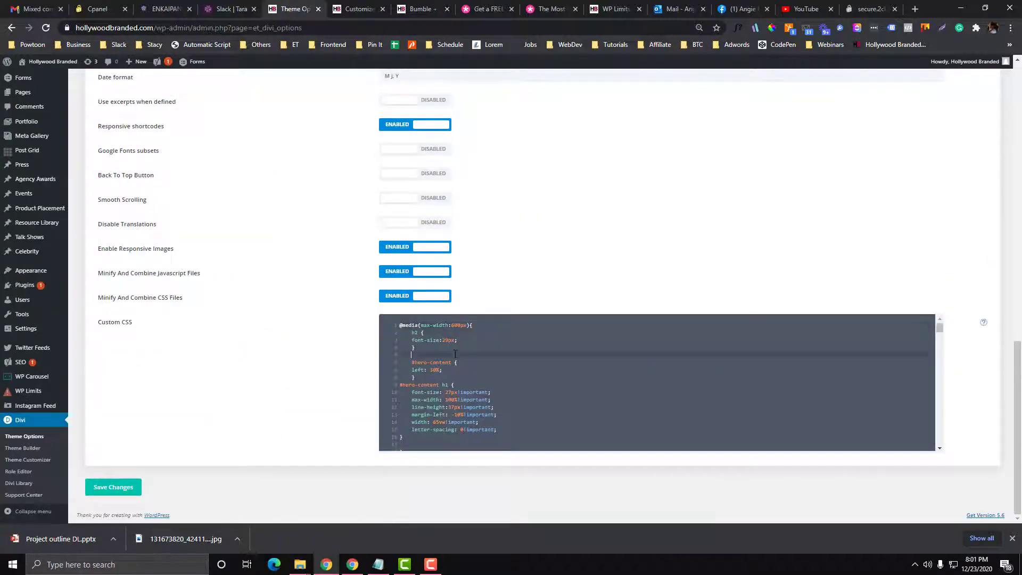
pyautogui.scroll(20, 326, 368)
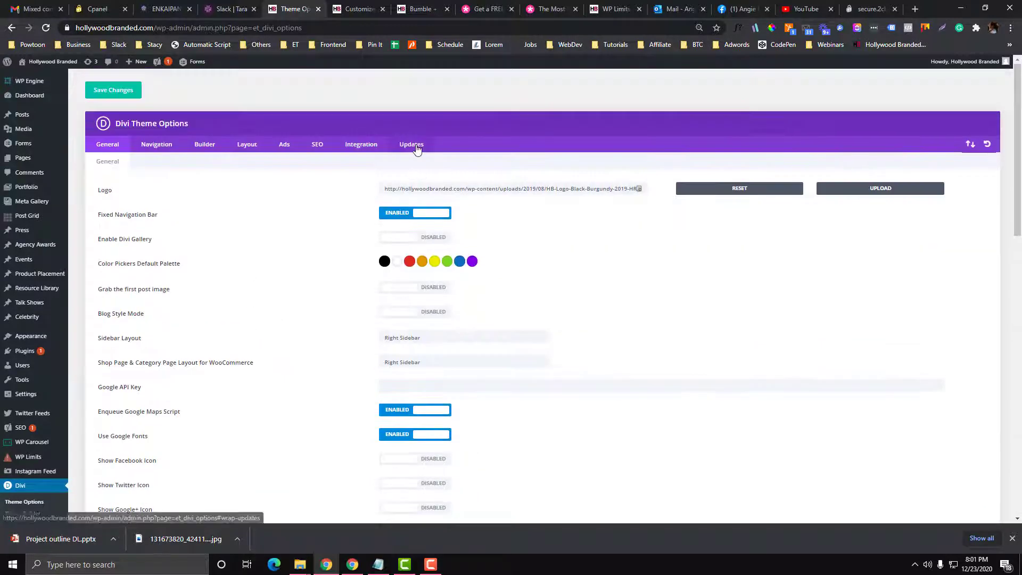
# Review the Integration head code with its Font Awesome stylesheet, then the body code below
pyautogui.click(353, 144)
pyautogui.scroll(-2, 373, 239)
pyautogui.click(387, 181)
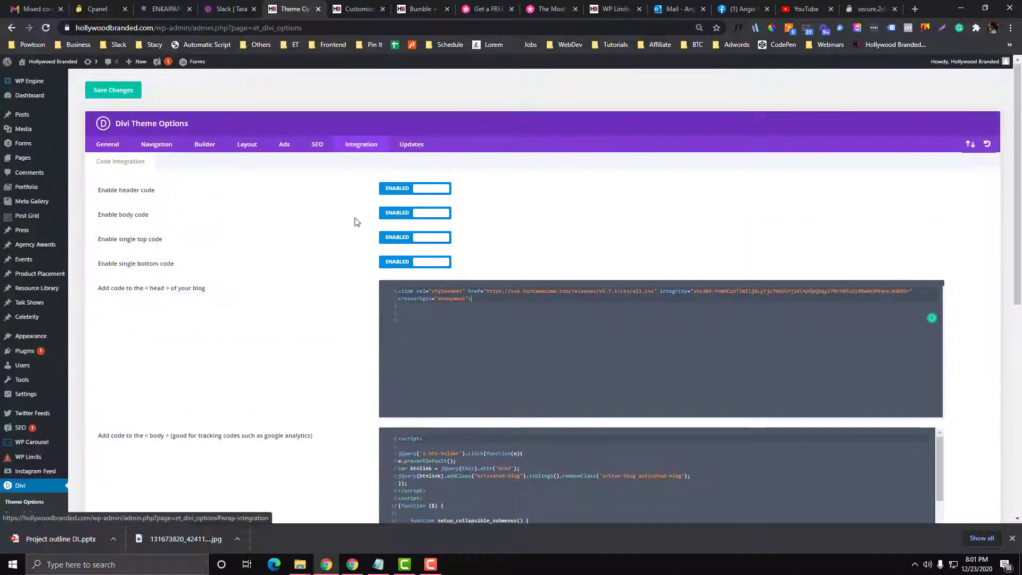
pyautogui.scroll(-2, 356, 221)
pyautogui.click(399, 199)
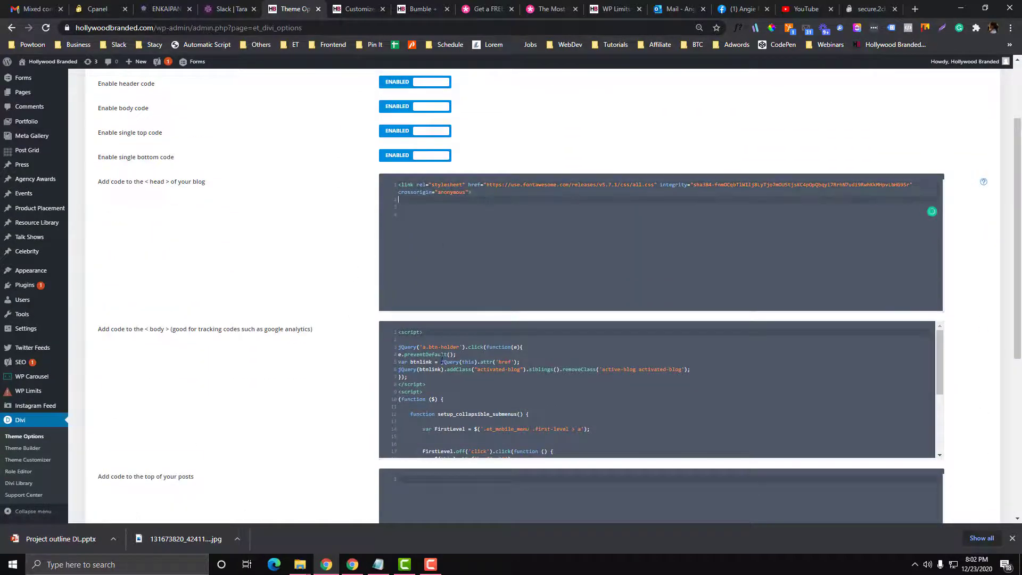
pyautogui.scroll(-3, 442, 360)
pyautogui.scroll(-2, 342, 384)
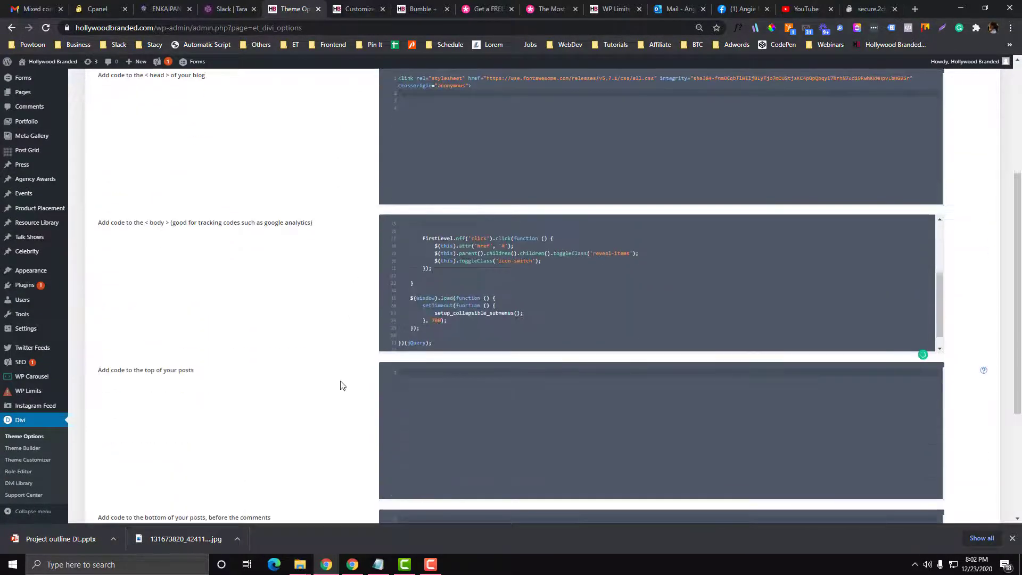